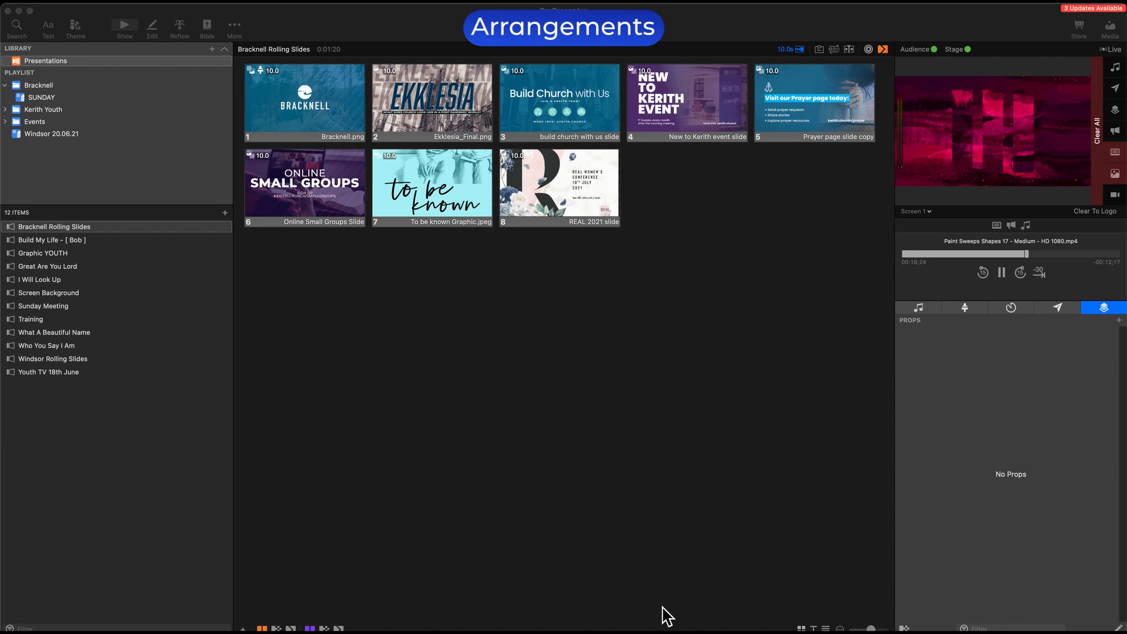
Step: Start a SongSelect import and search for the song "I Thank God"
click(94, 62)
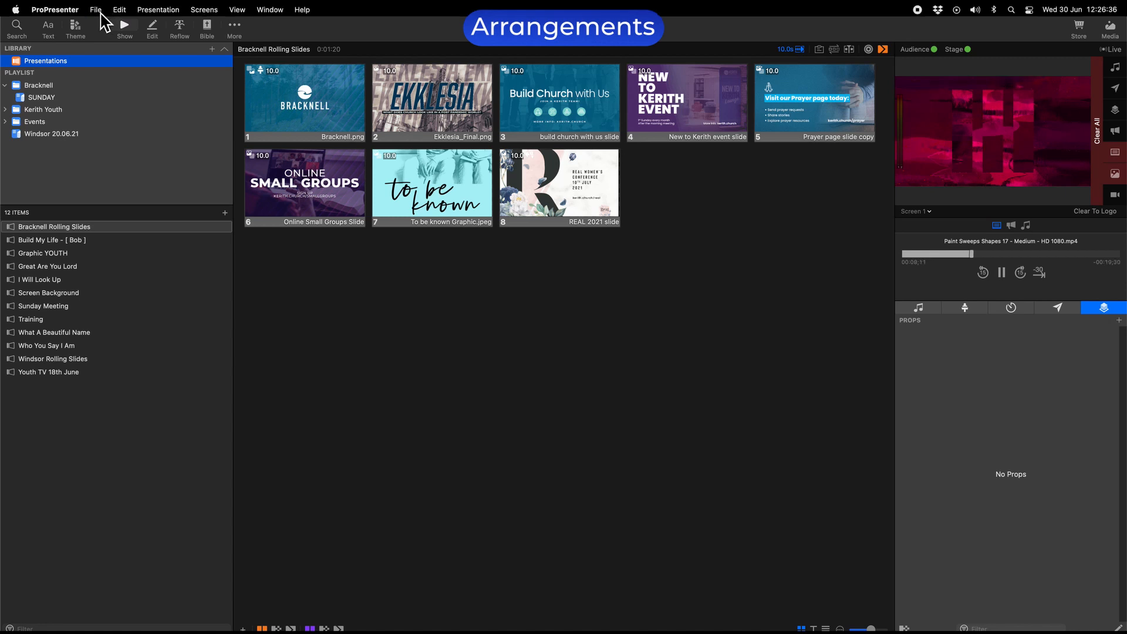
click(99, 10)
mouse_move(114, 64)
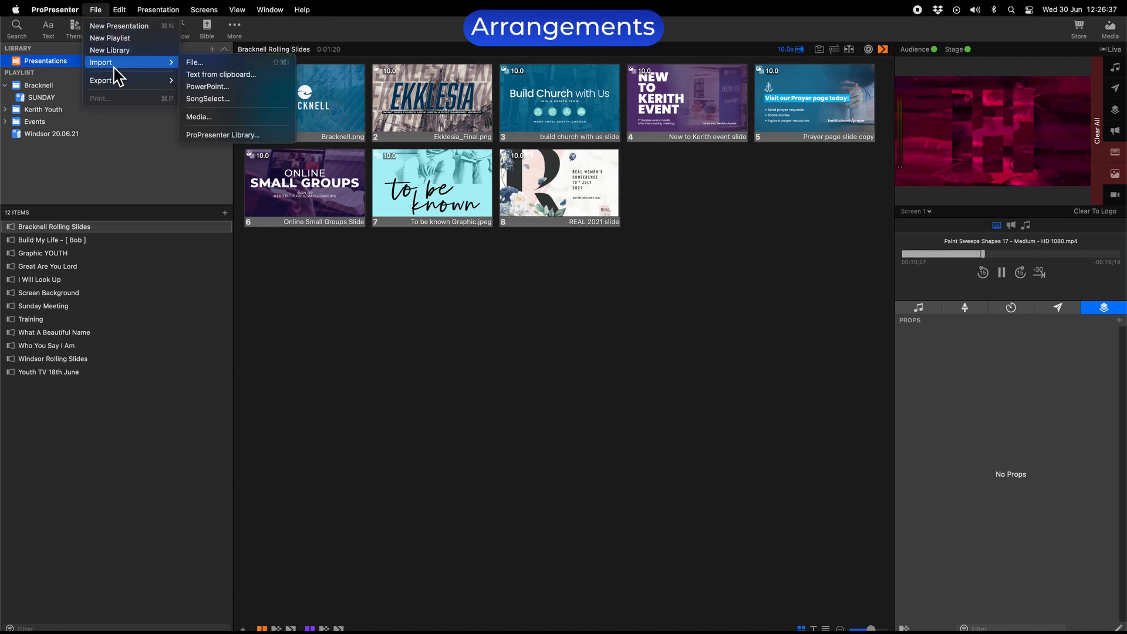
click(258, 112)
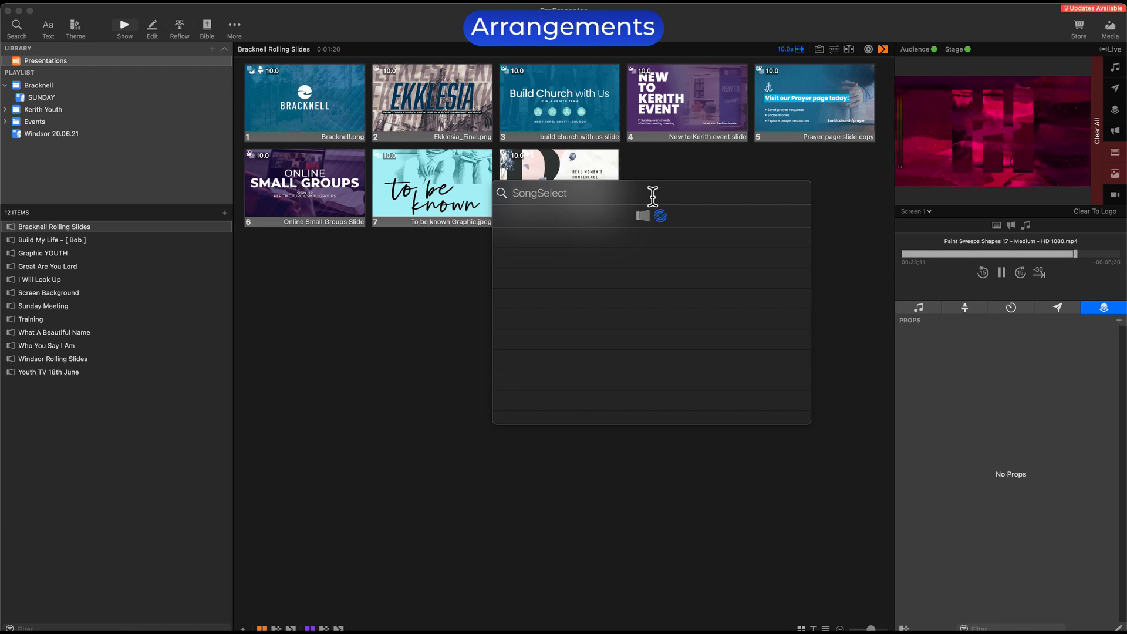
text(l)
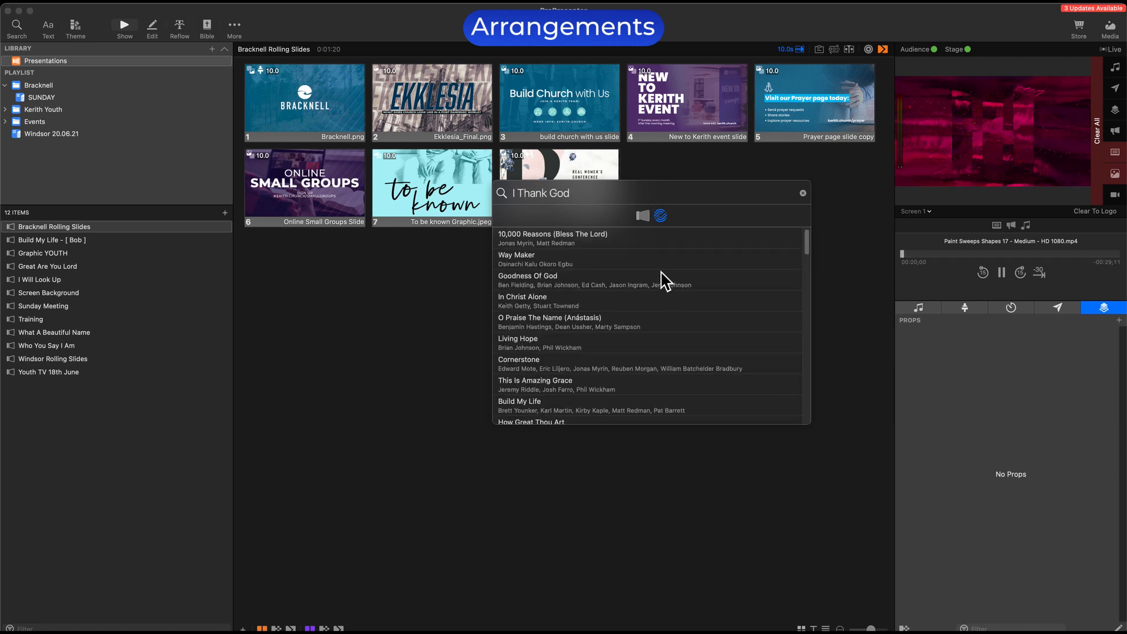
key(BackSpace)
text(g)
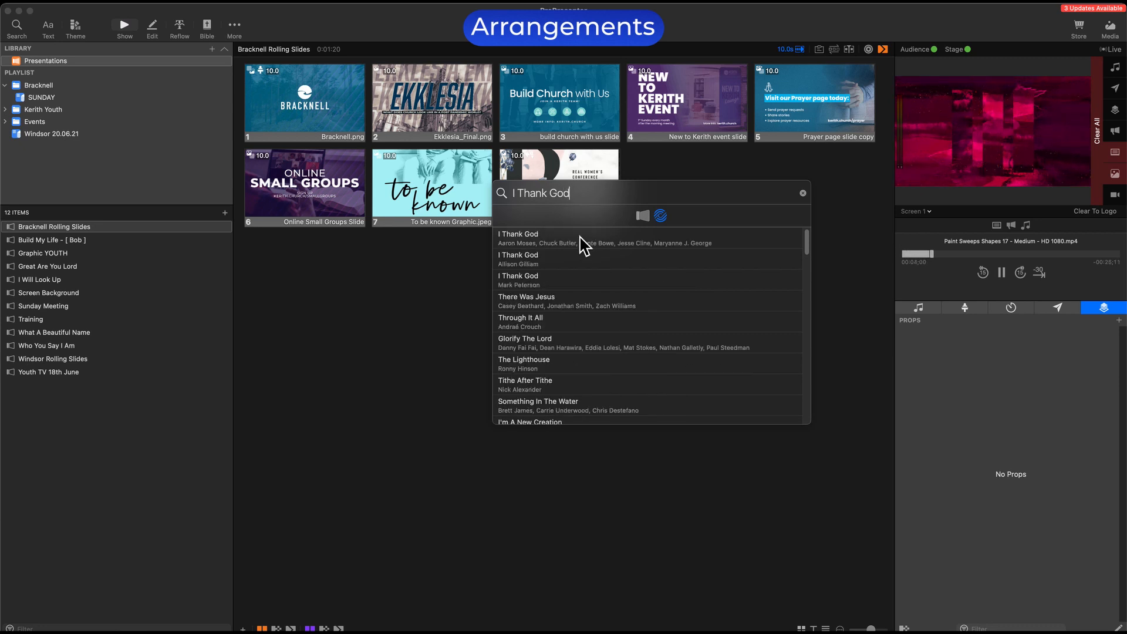
Step: Open the import options for the first "I Thank God" result, with slides delimited by Line Break
click(586, 243)
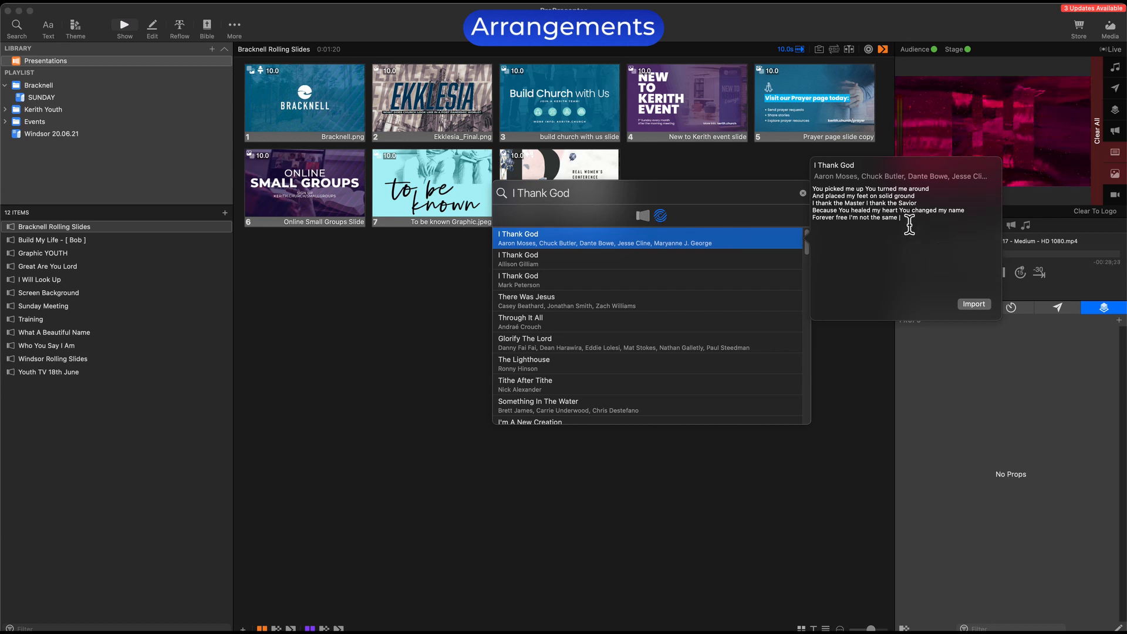
click(977, 305)
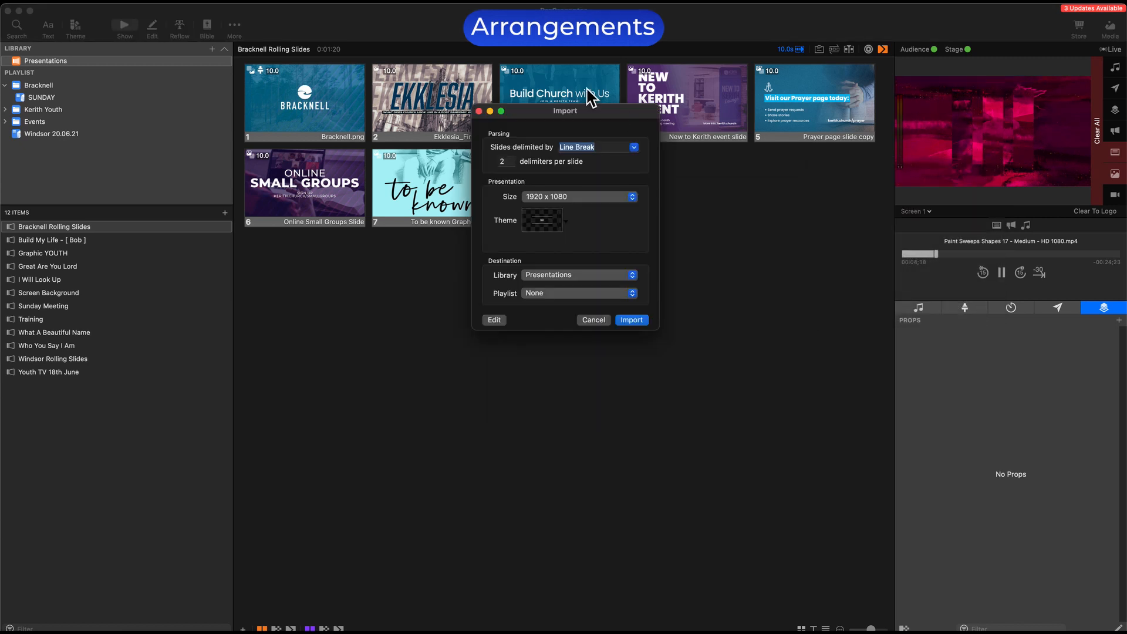
drag(587, 111, 742, 156)
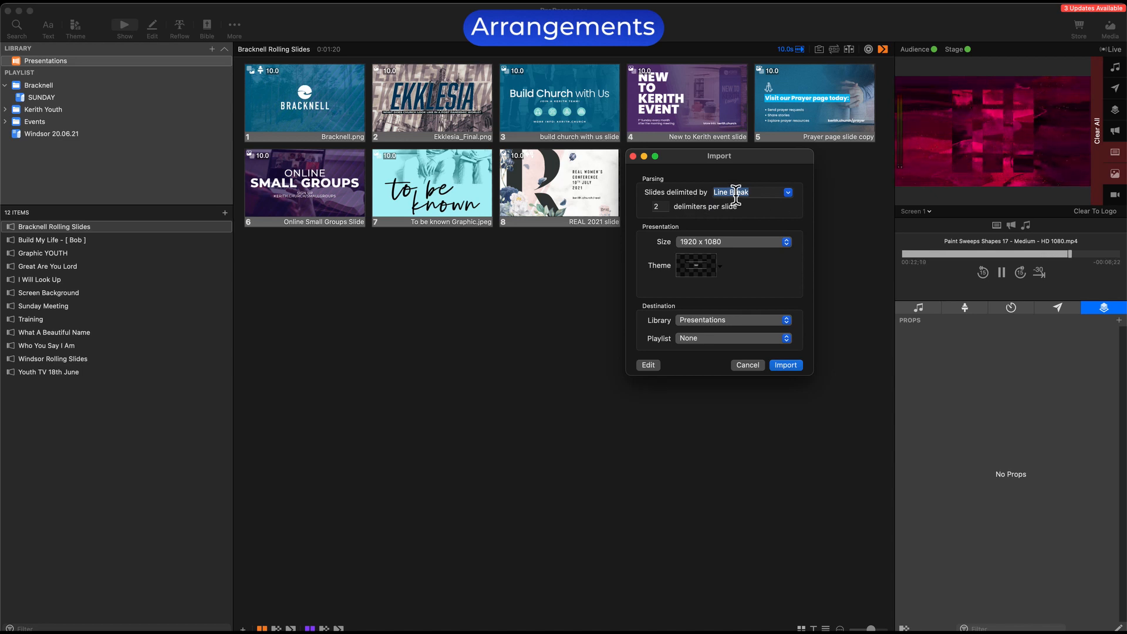
click(655, 208)
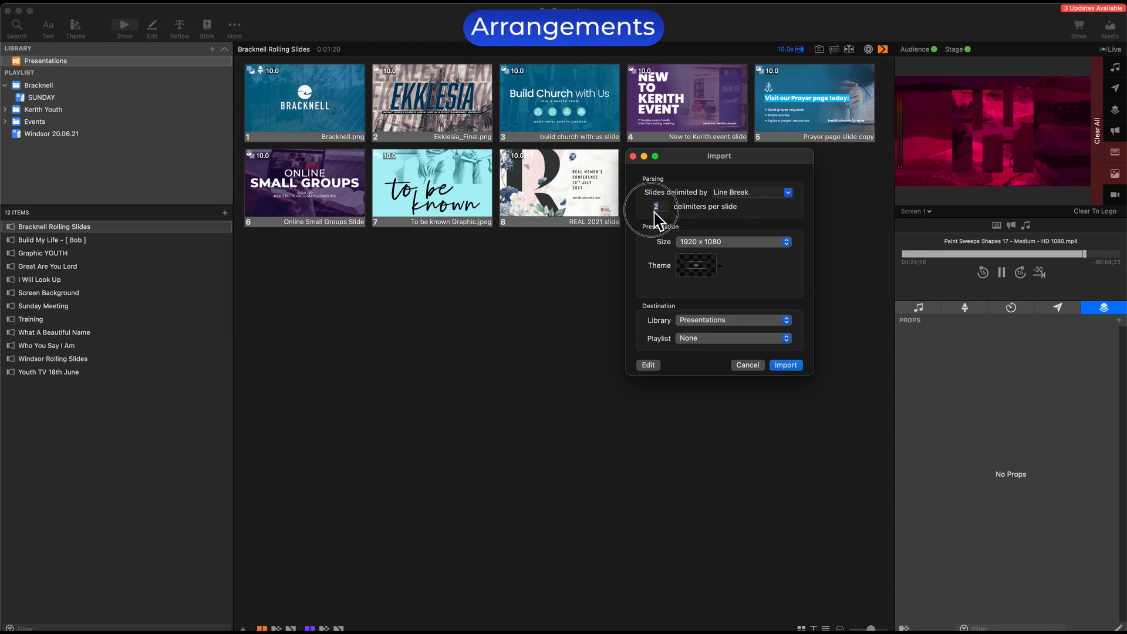
click(787, 193)
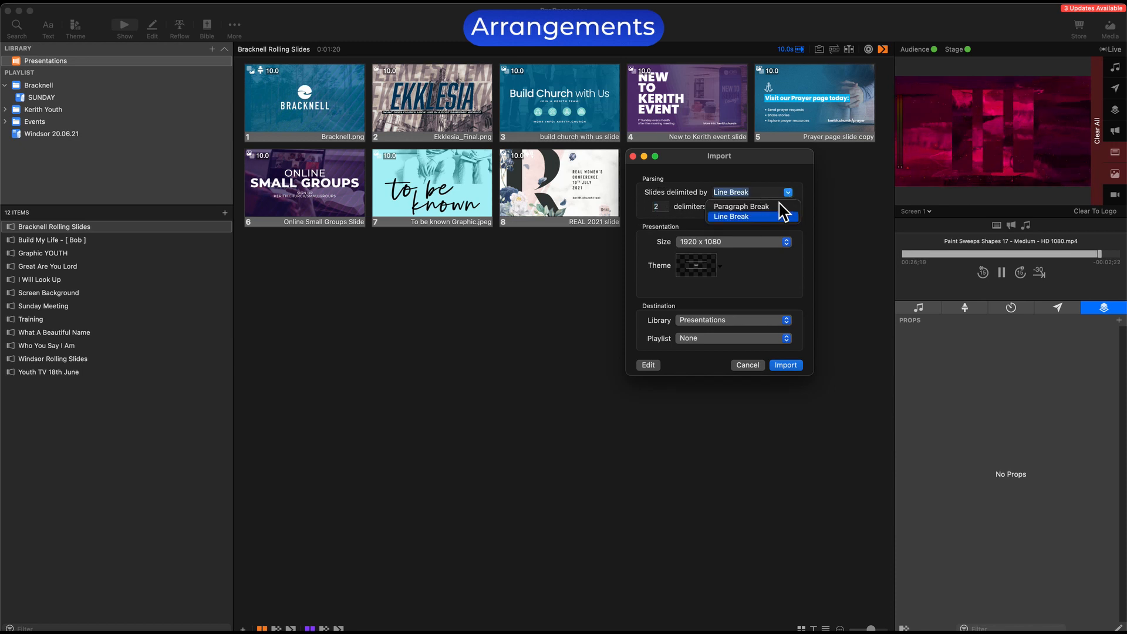
click(780, 216)
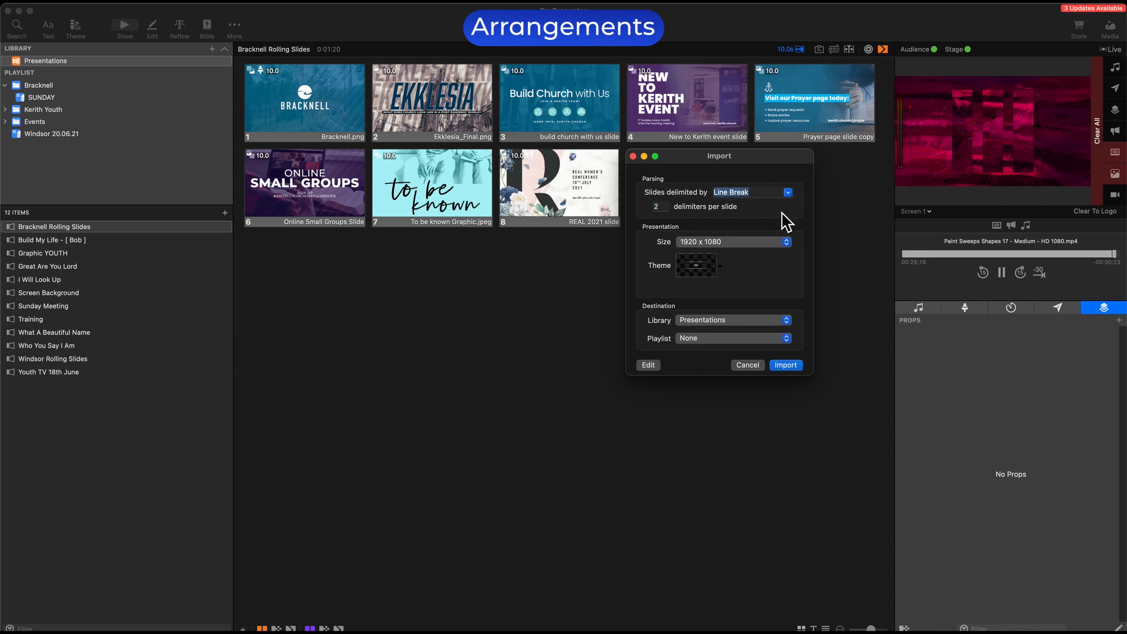
Step: Choose the 2 Line Worship theme from the Kerith Worship group for the imported song
click(724, 270)
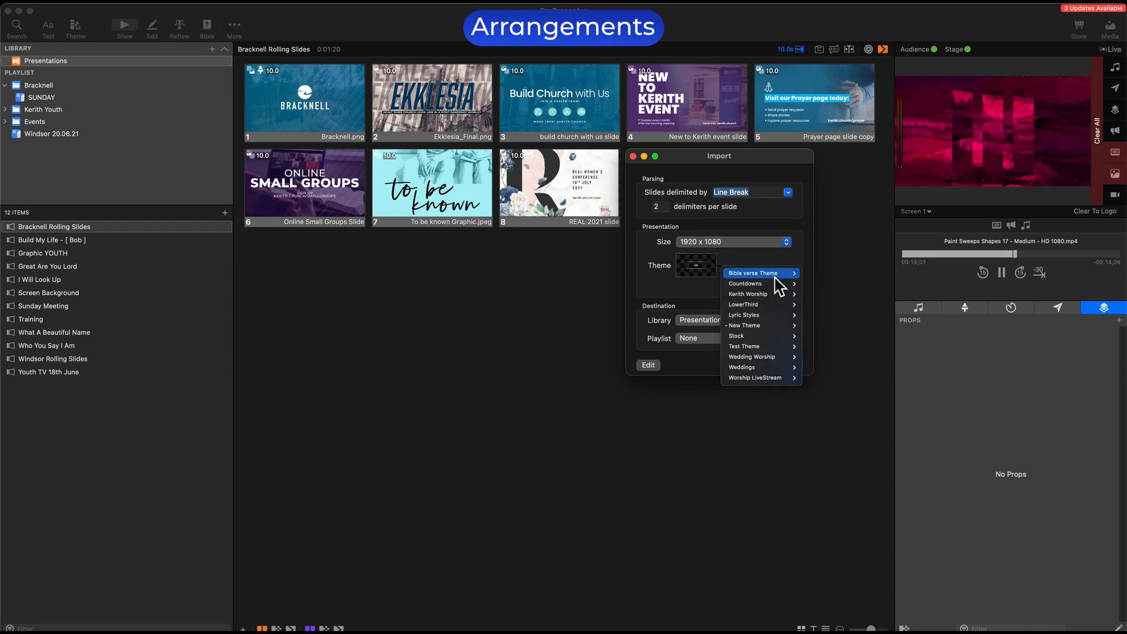
mouse_move(775, 272)
mouse_move(775, 295)
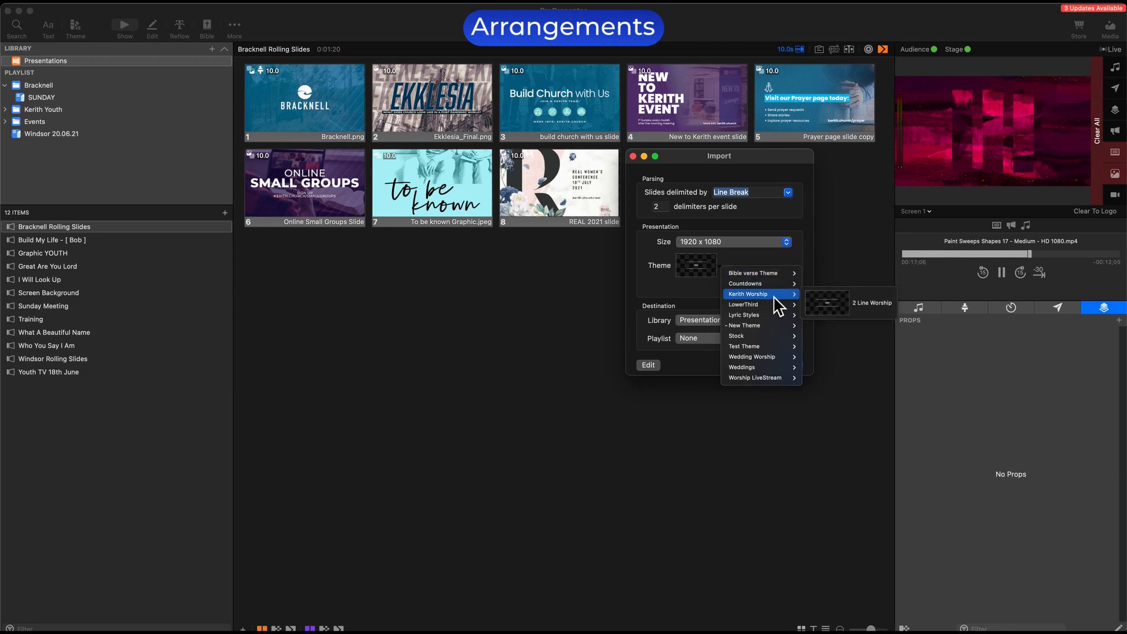
click(882, 309)
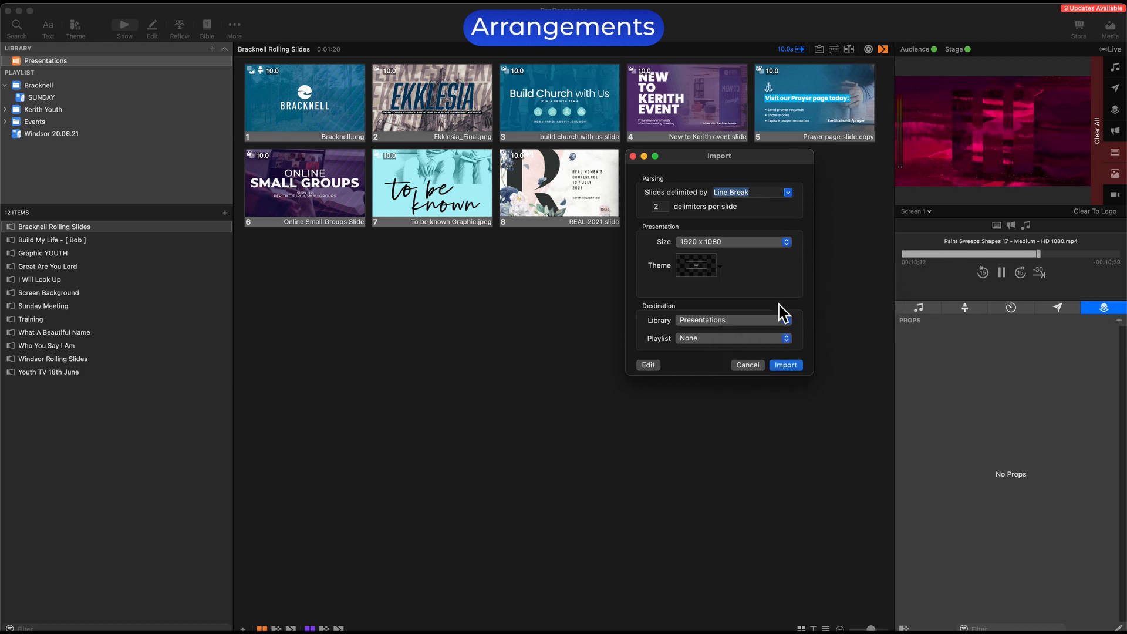
Step: Import the song into the Presentations library with the playlist left at None
click(734, 324)
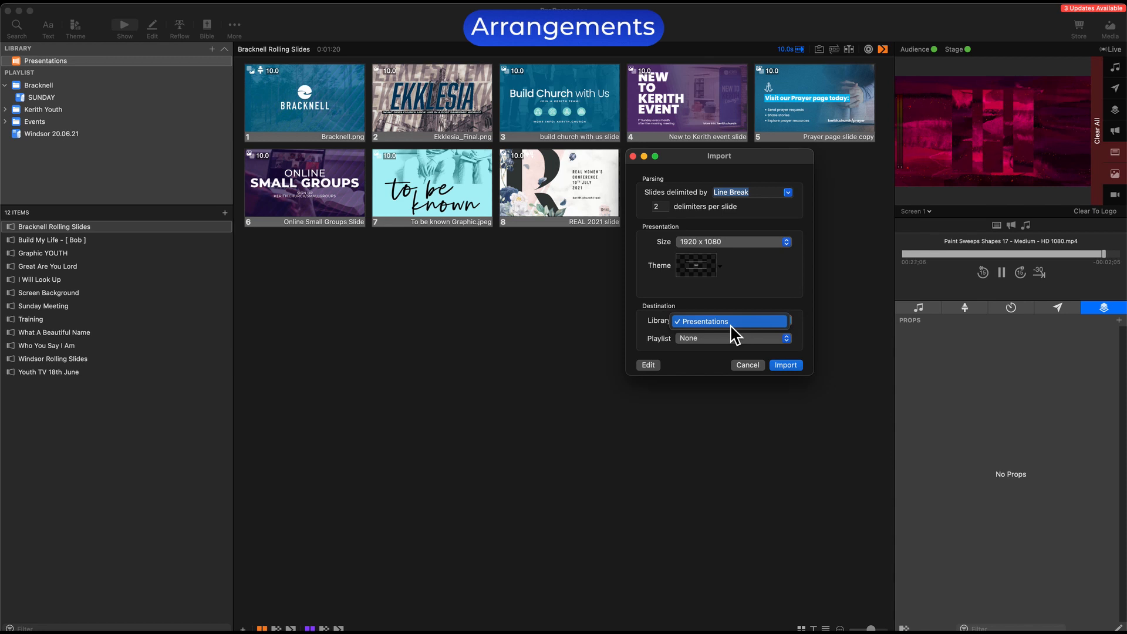
click(731, 325)
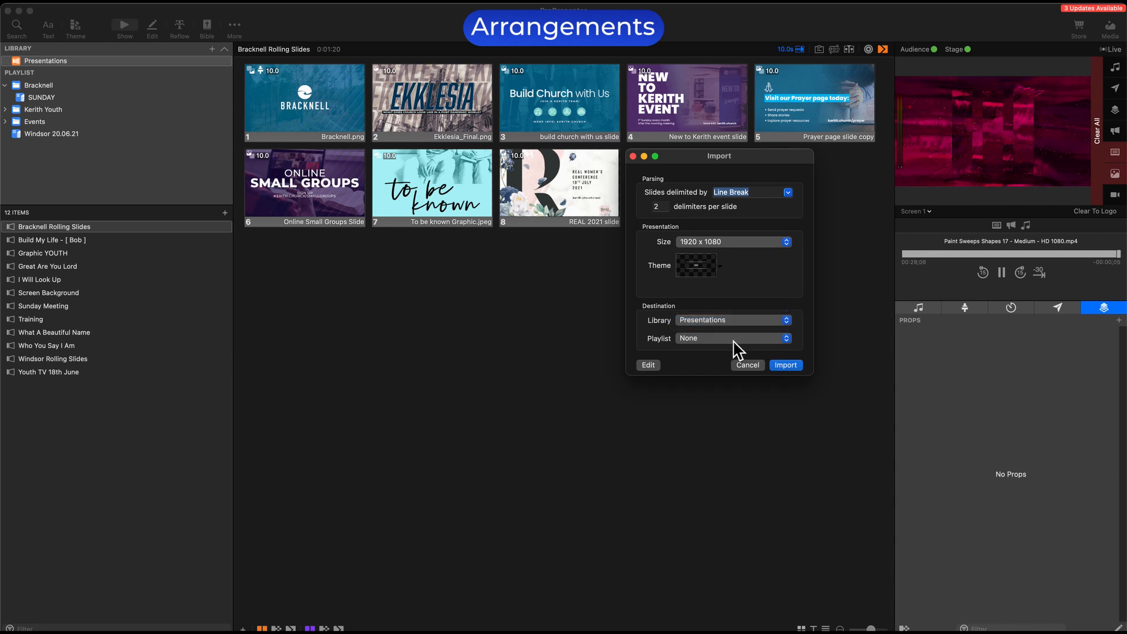
click(737, 347)
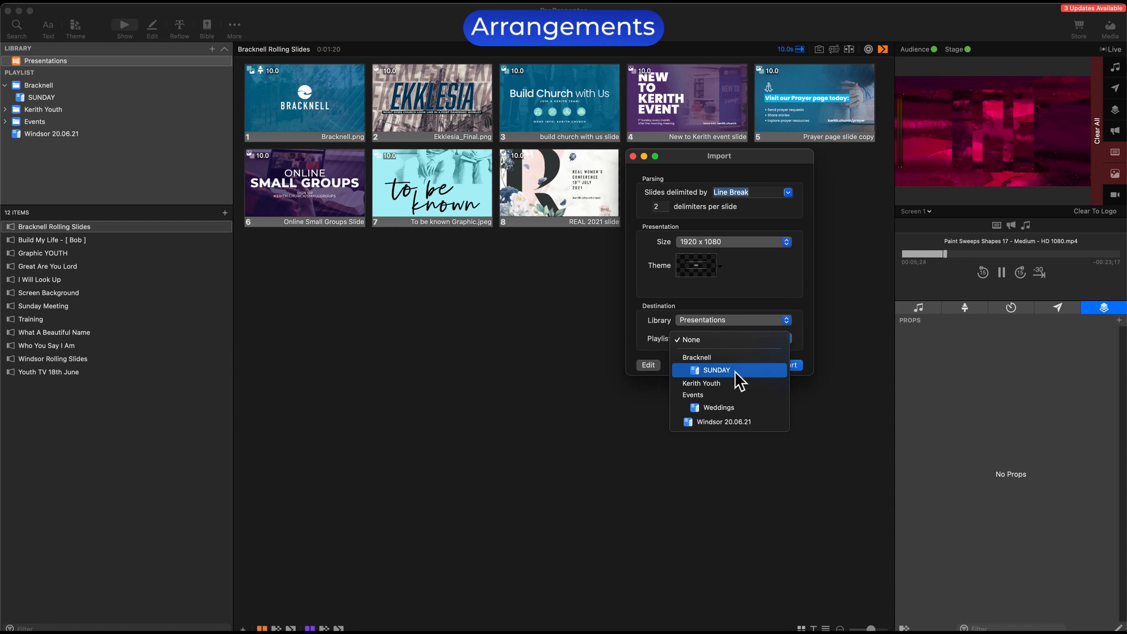
click(724, 339)
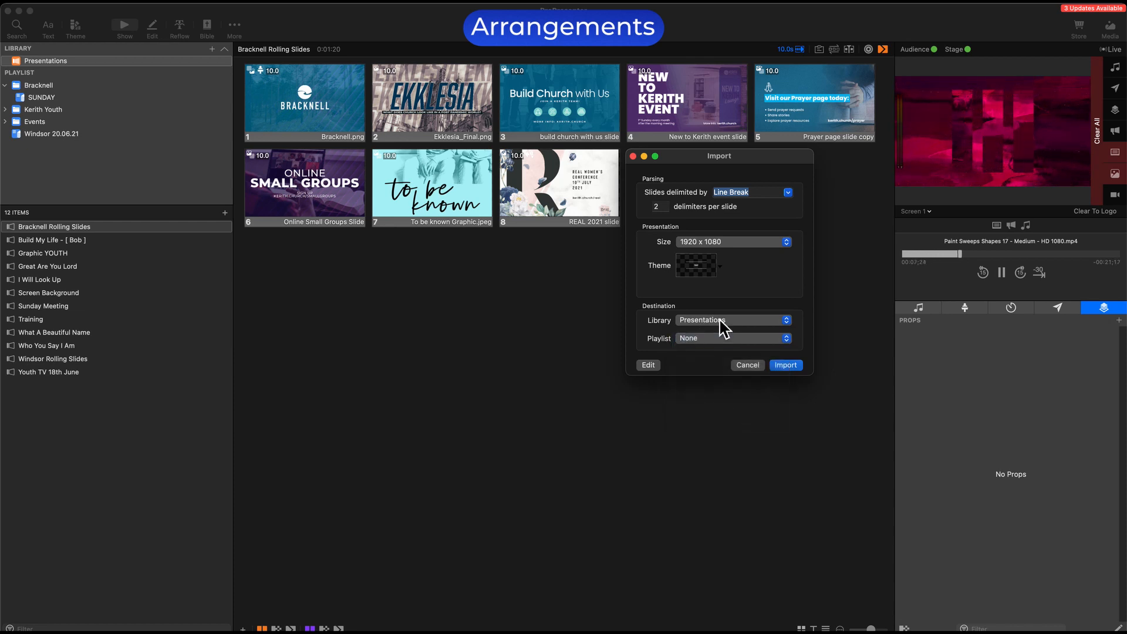
click(786, 365)
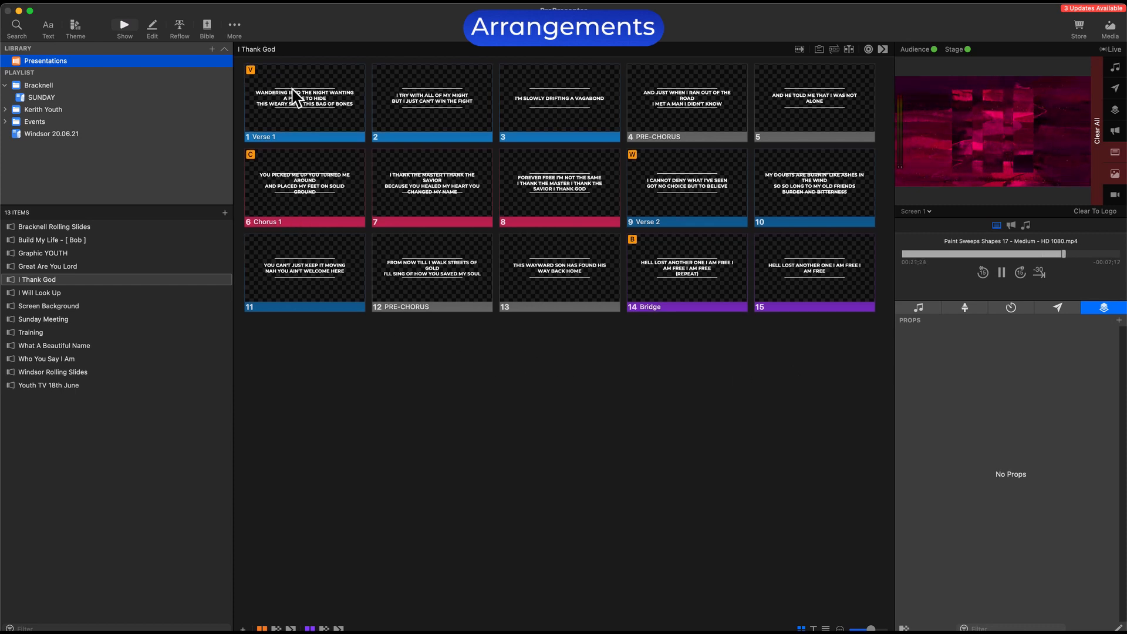
Step: Show the three Verse 1 slides of I Thank God live one after another and clear all output layers
click(322, 118)
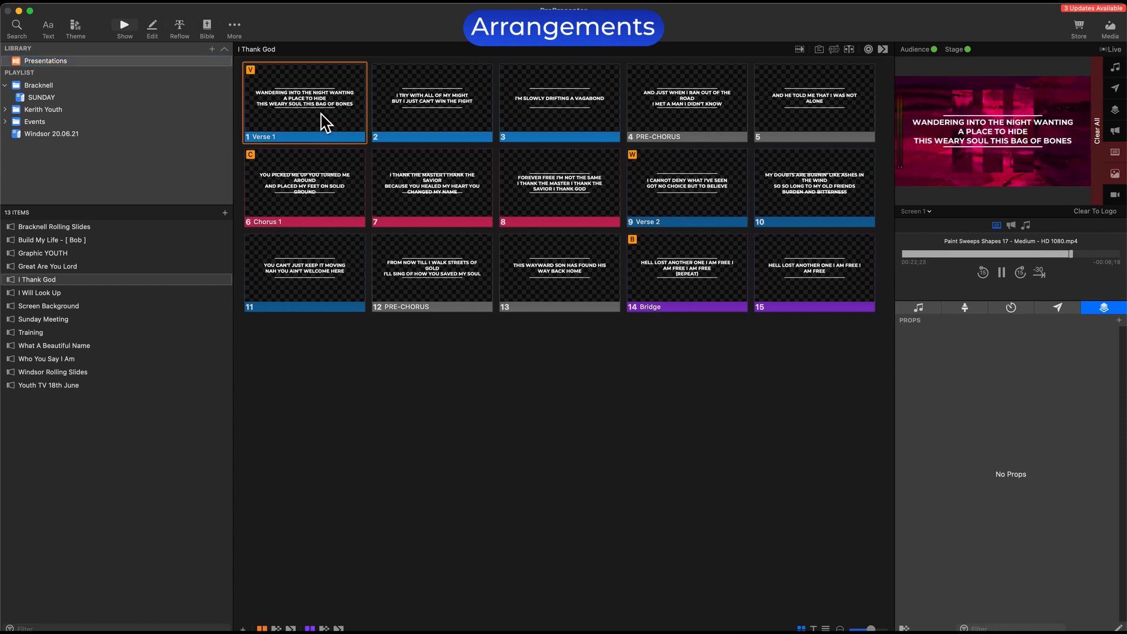
click(446, 112)
click(554, 114)
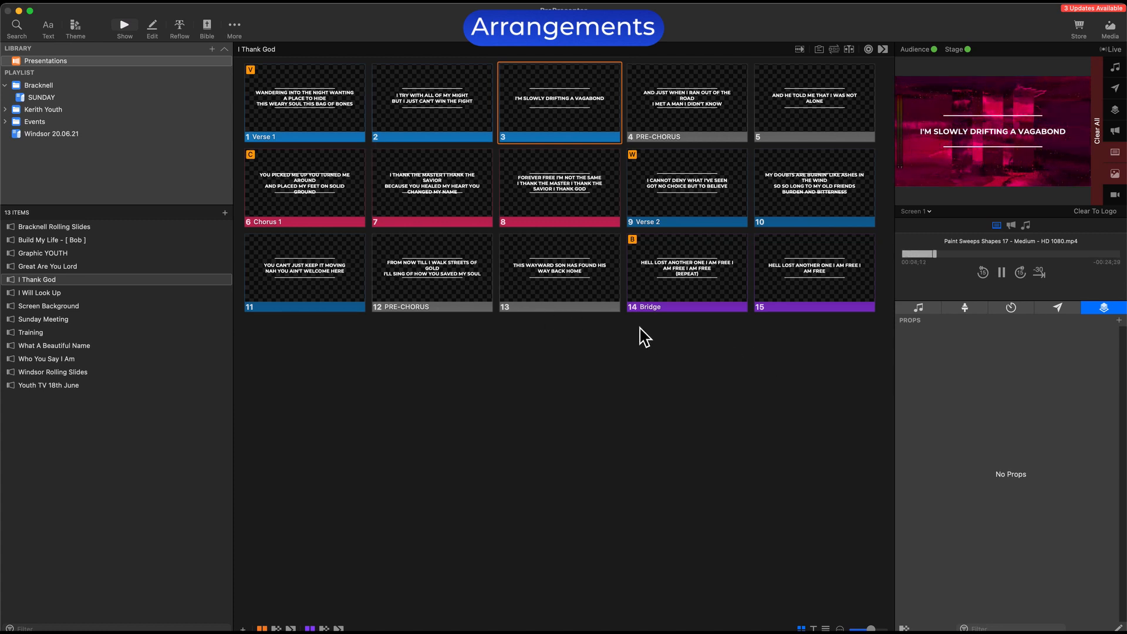
click(1100, 117)
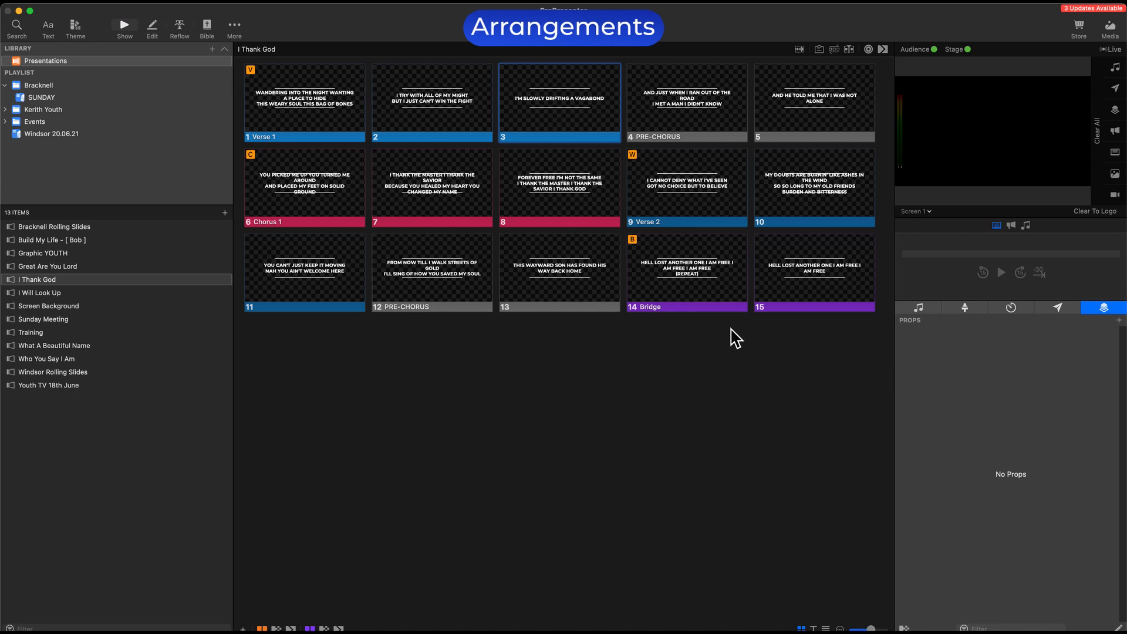
Step: Open I Thank God in the Reflow Editor and split the first Chorus 1 slide before "AND PLACED MY FEET ON SOLID GROUND"
click(182, 30)
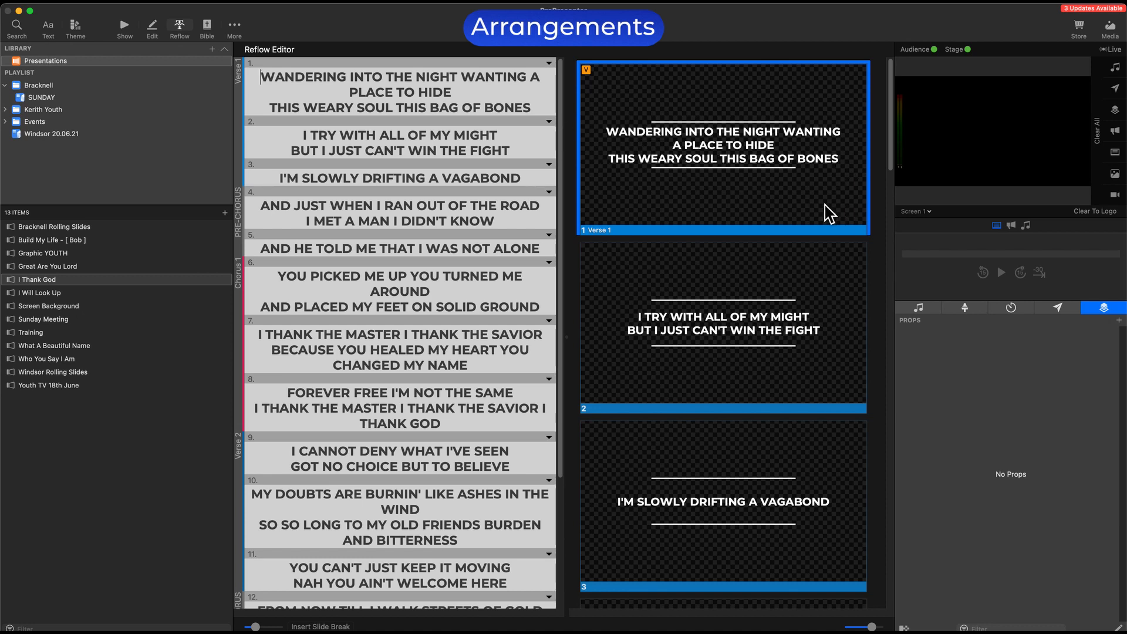
scroll(802, 191, down, 1)
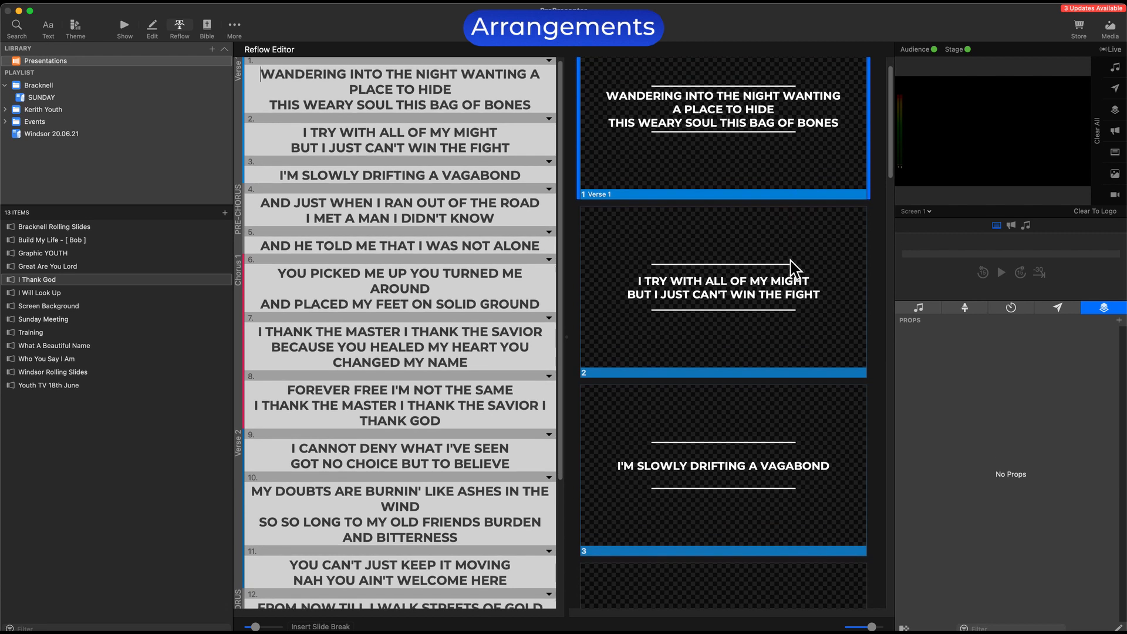
scroll(795, 270, down, 3)
scroll(795, 270, down, 15)
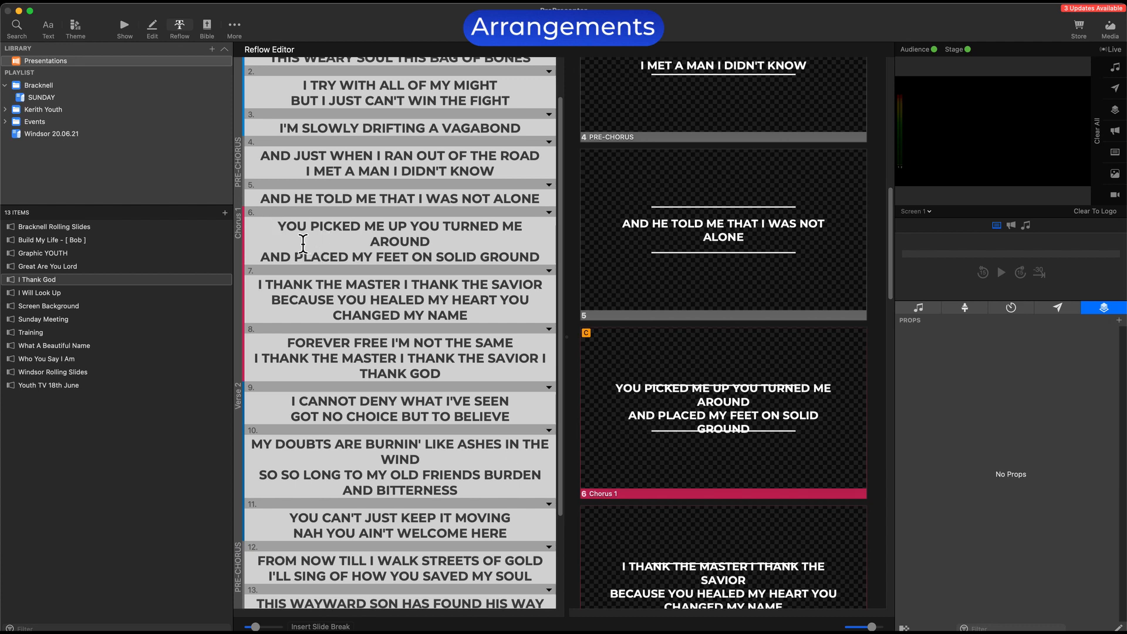
click(431, 242)
click(336, 627)
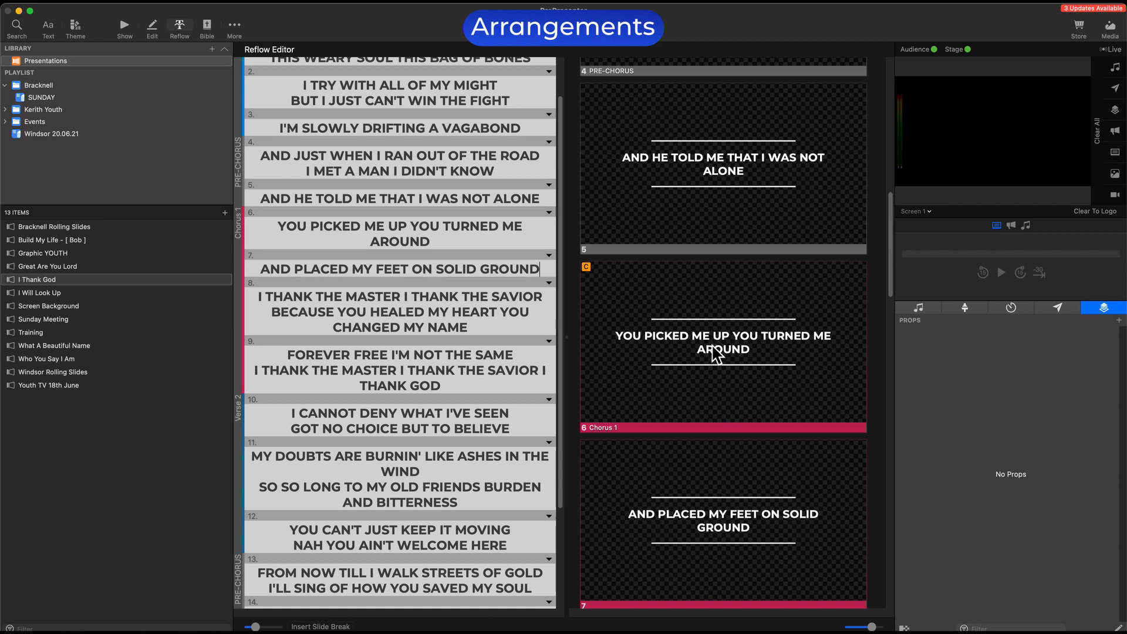
Step: Insert a slide break in the chorus before "BECAUSE YOU HEALED MY HEART YOU CHANGED MY NAME"
scroll(723, 359, down, 3)
scroll(726, 359, down, 5)
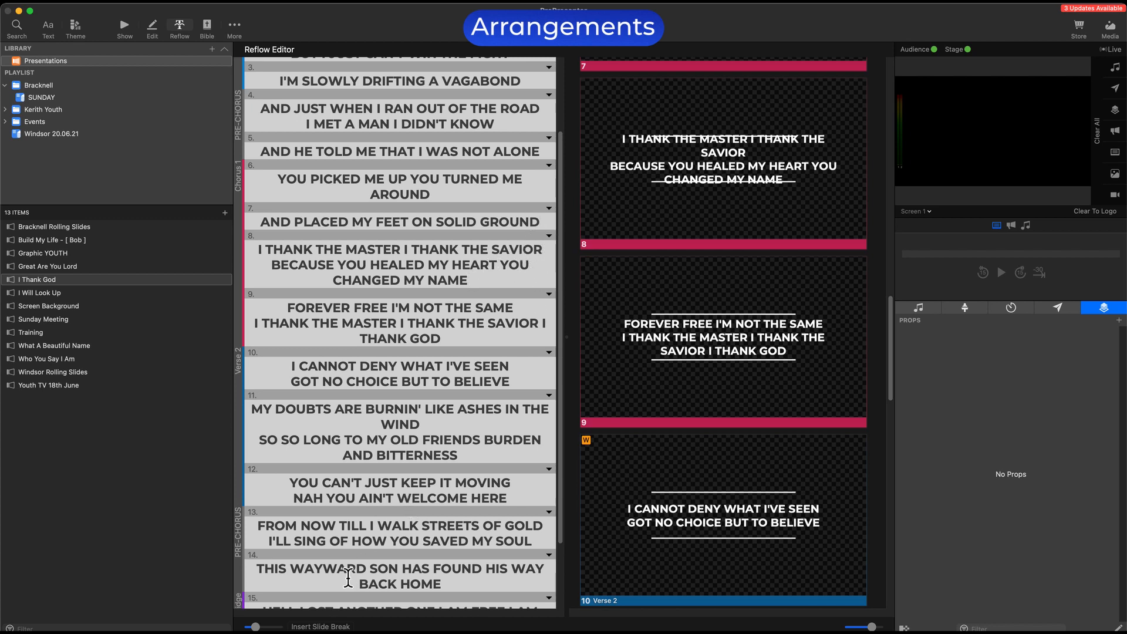
click(320, 626)
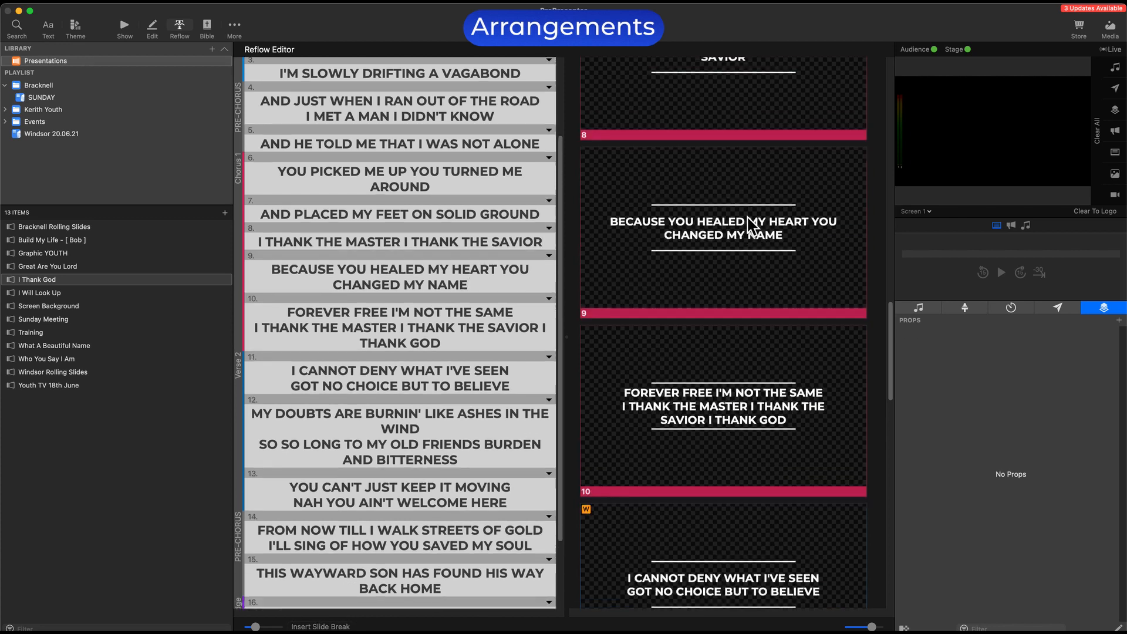
Step: Insert a slide break in Verse 2 before "SO SO LONG TO MY OLD FRIENDS BURDEN AND BITTERNESS"
scroll(751, 225, down, 10)
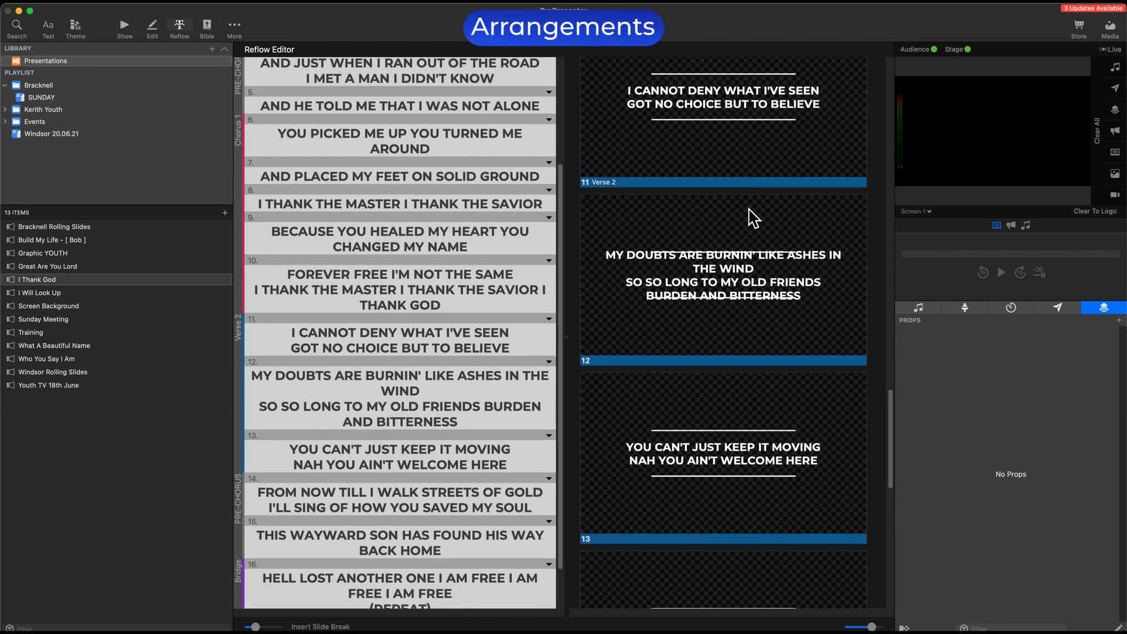
scroll(739, 246, down, 1)
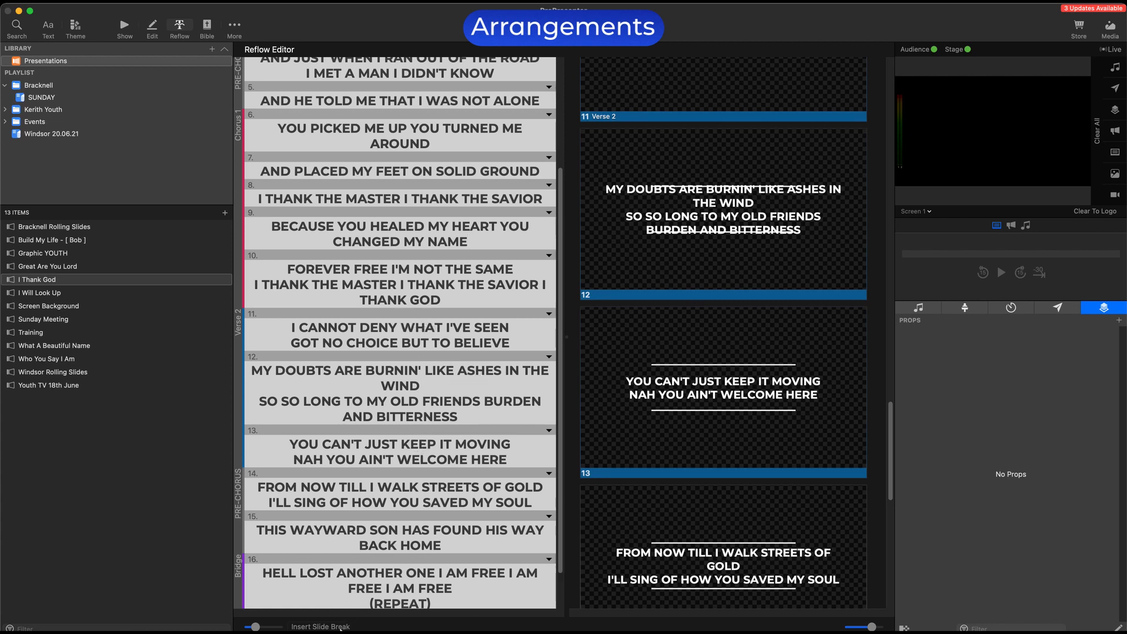
click(334, 626)
scroll(707, 261, down, 5)
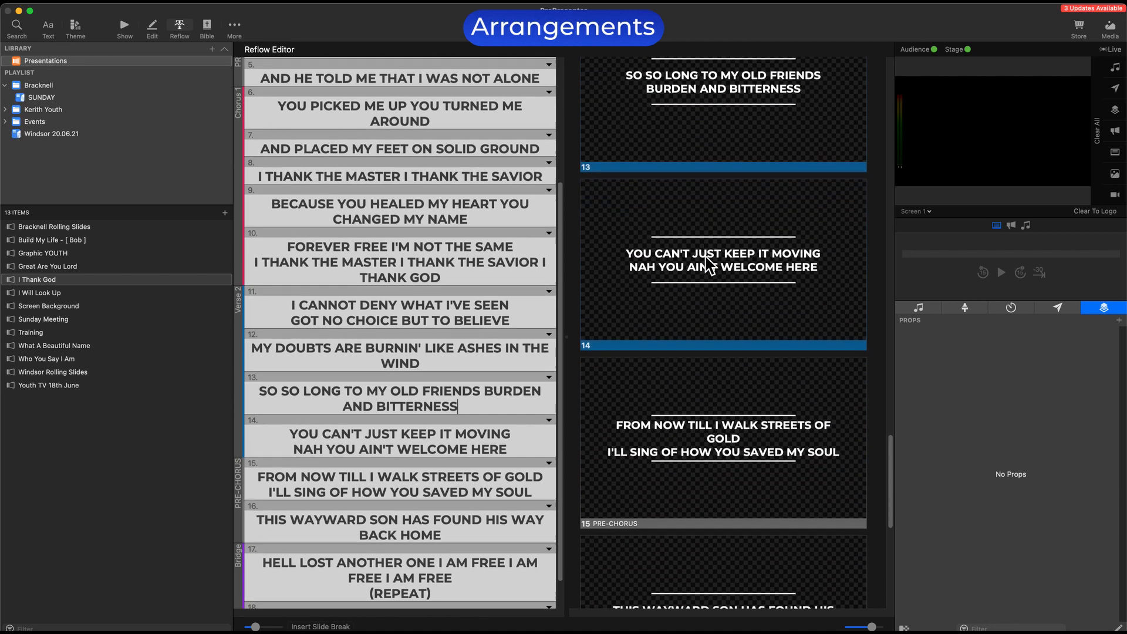
Step: Delete the "(REPEAT)" line from the first Bridge slide's lyrics
scroll(707, 262, down, 8)
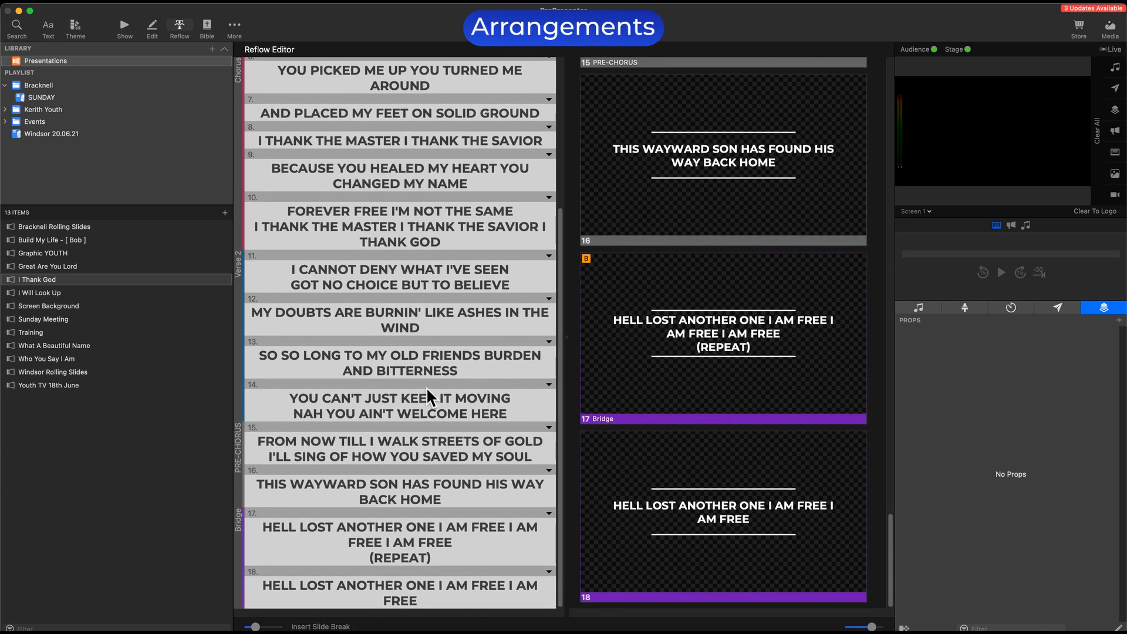
drag(449, 565, 368, 564)
key(BackSpace)
key(BackSpace)
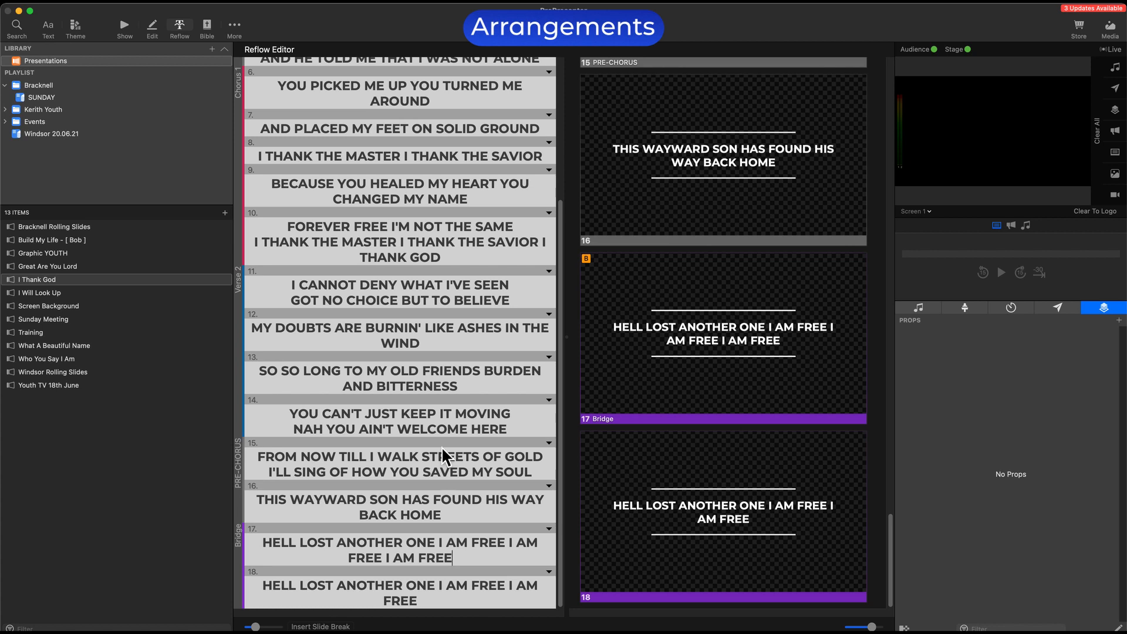
scroll(445, 400, up, 5)
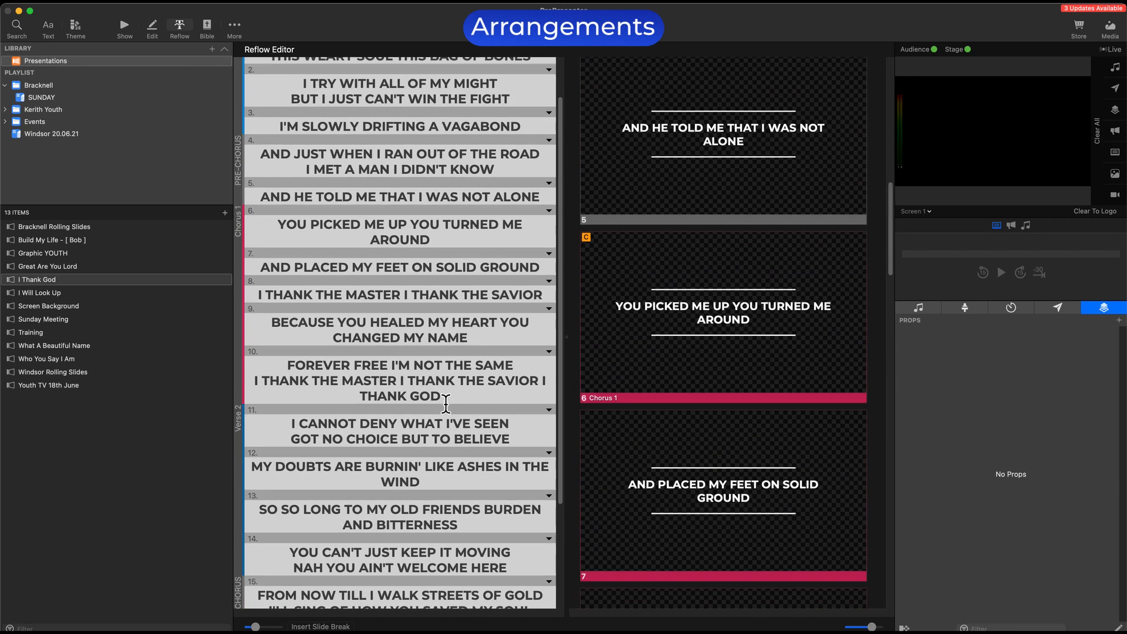
scroll(444, 399, up, 2)
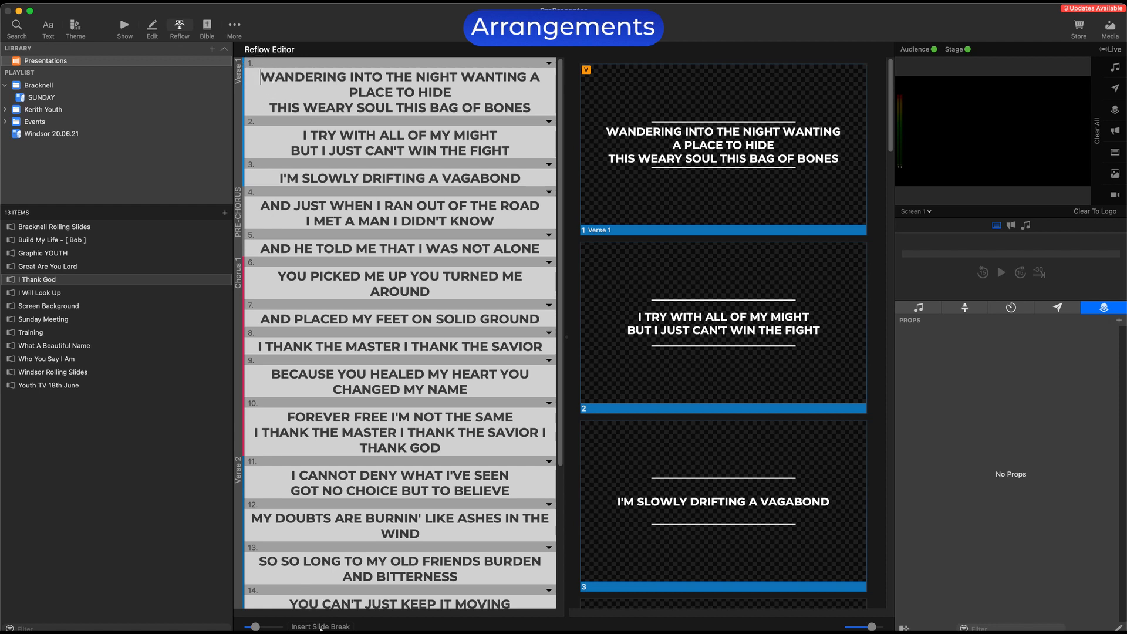
Step: Insert a blank slide before the opening "WANDERING INTO THE NIGHT" slide and assign it to the Background group
click(321, 627)
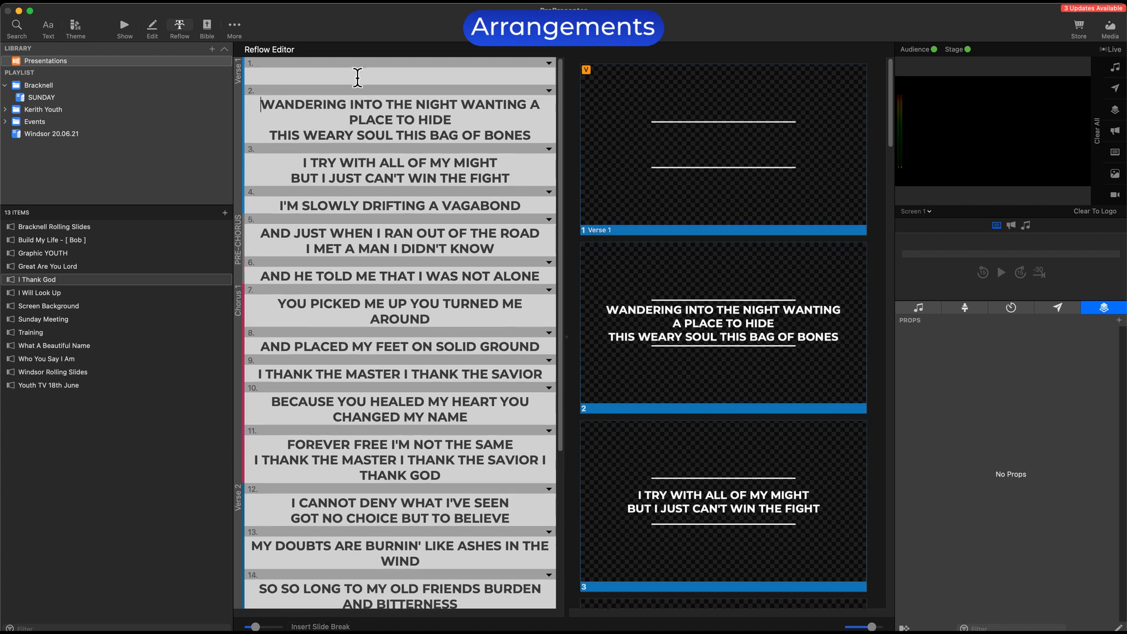
click(358, 76)
click(550, 64)
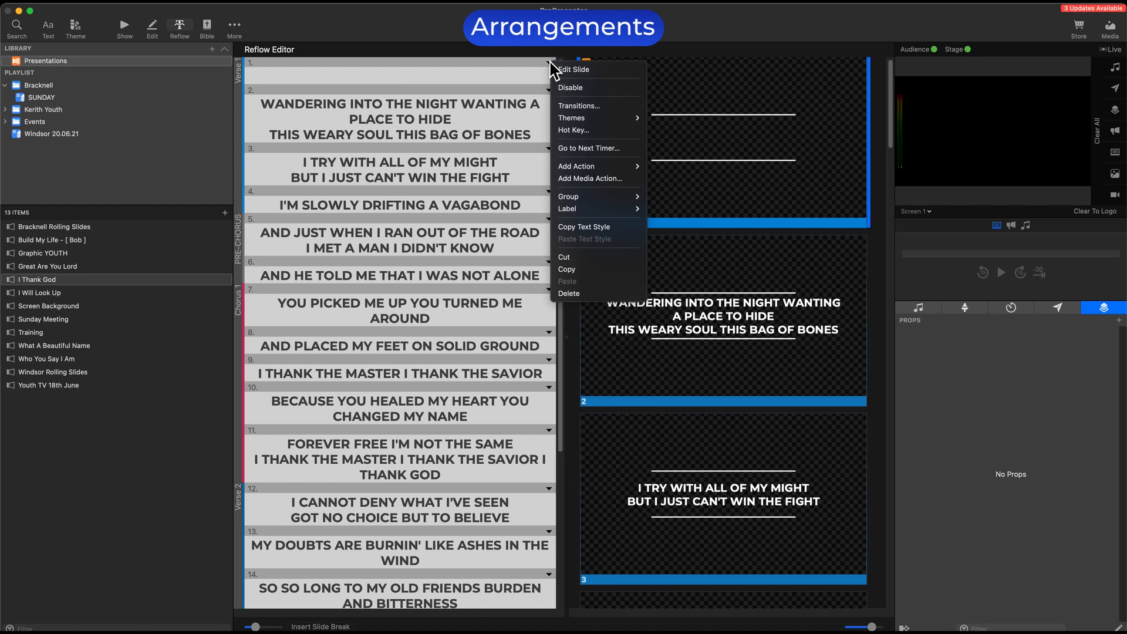
mouse_move(615, 199)
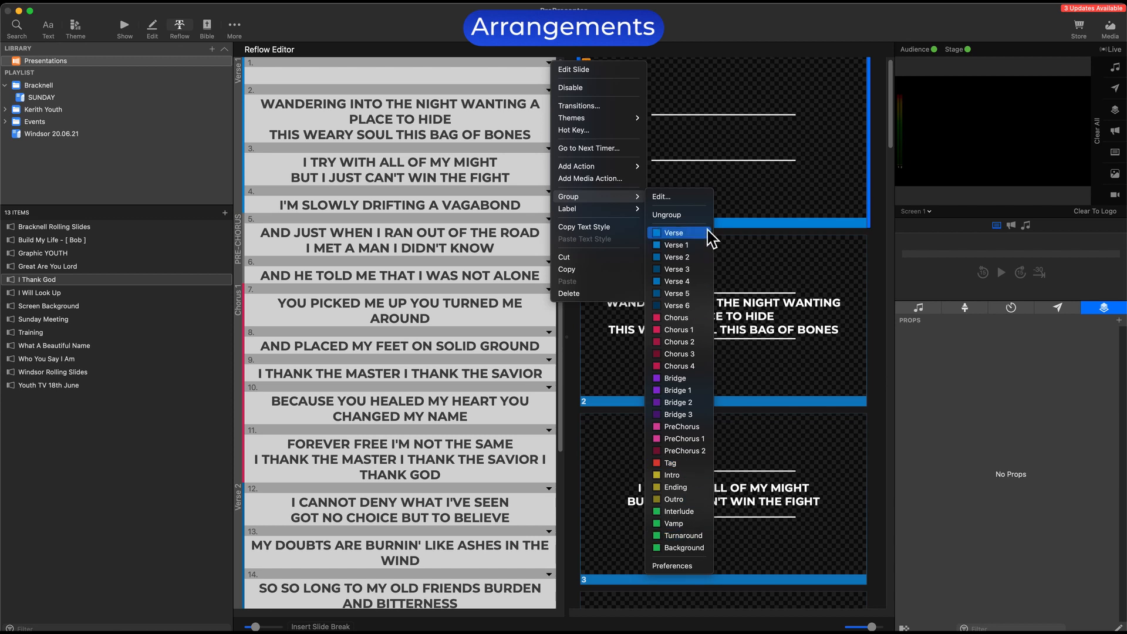
click(698, 549)
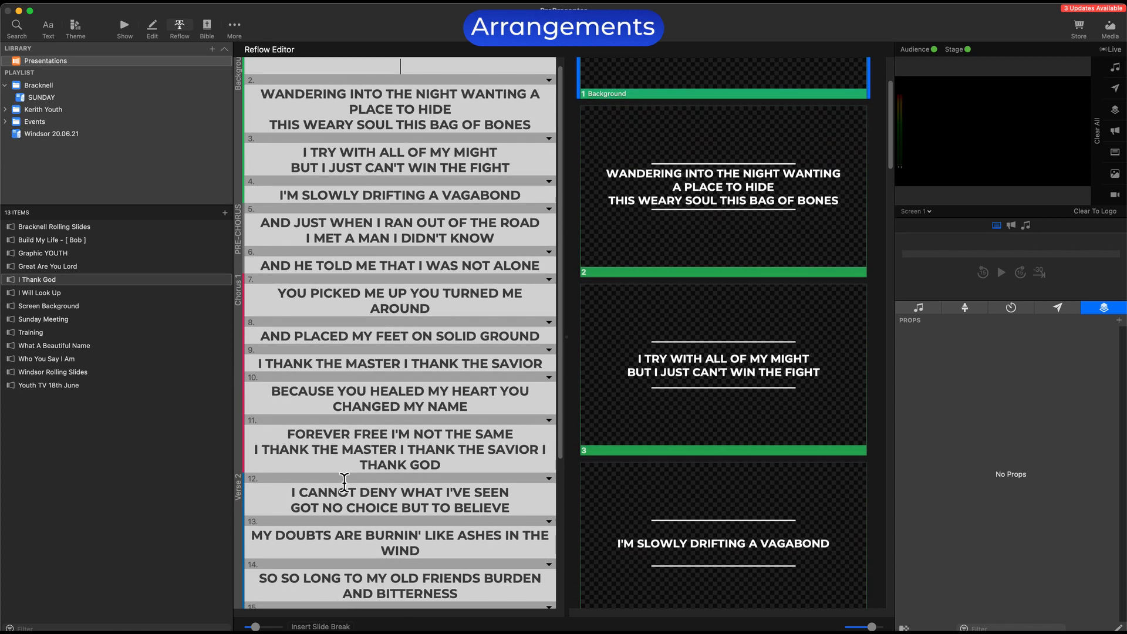
Step: Insert a second blank slide after the Background slide and assign it to the Interlude group
key(alt+Return)
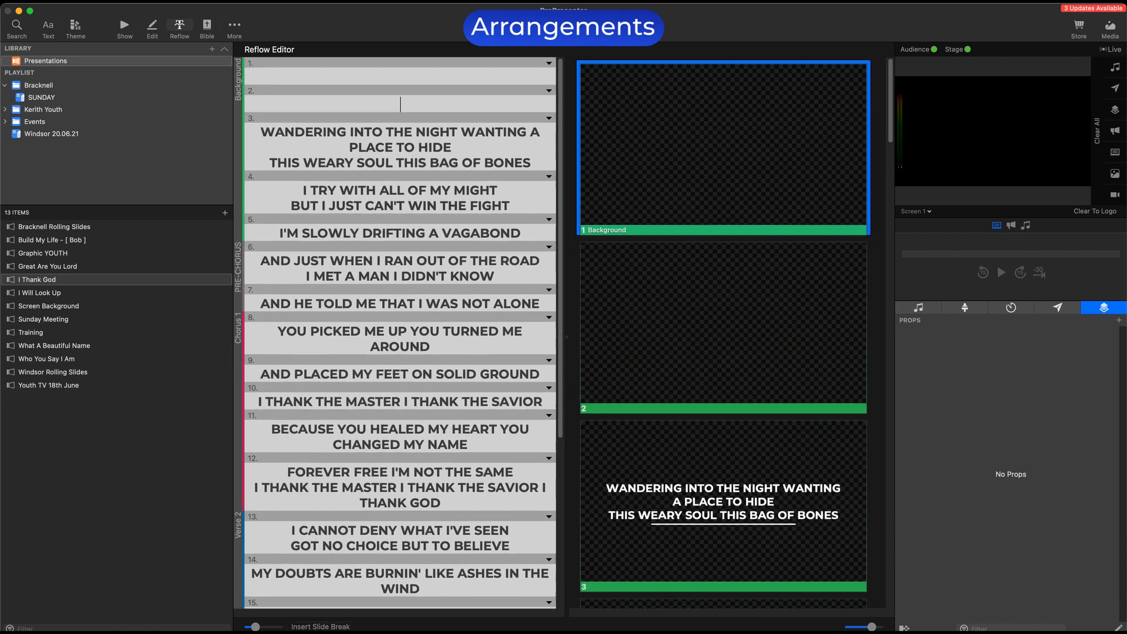
click(549, 90)
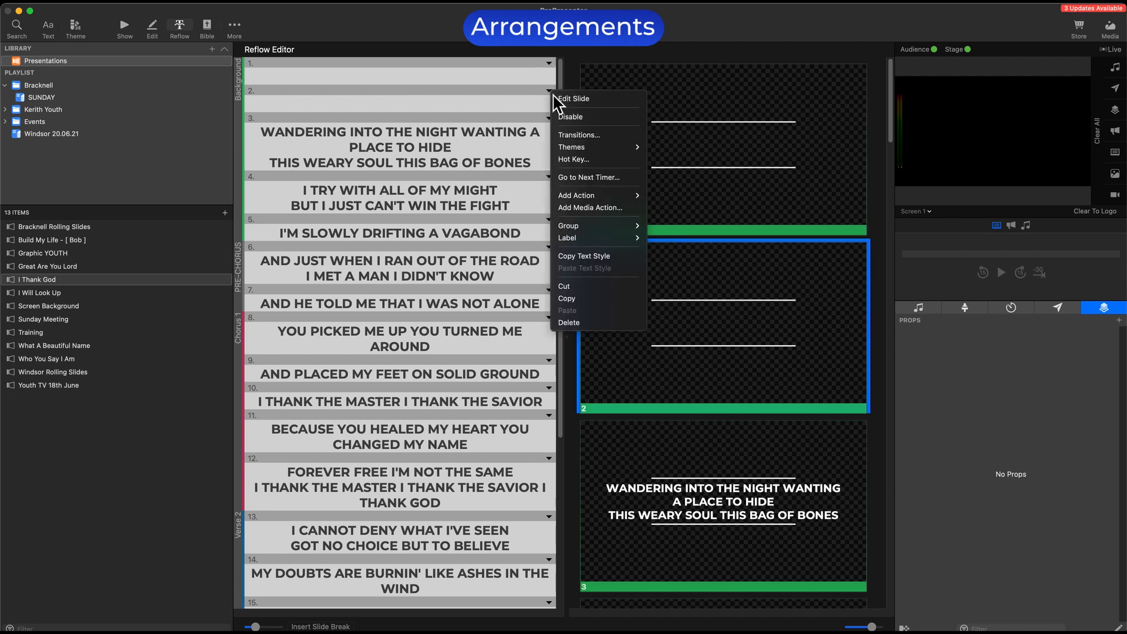
mouse_move(623, 229)
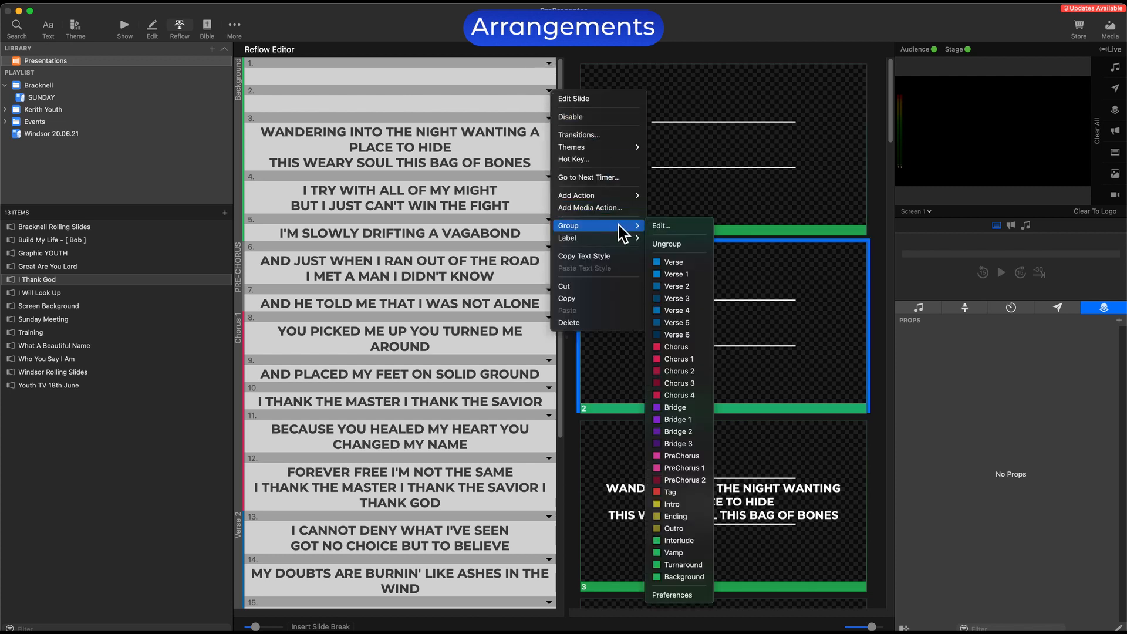
click(692, 541)
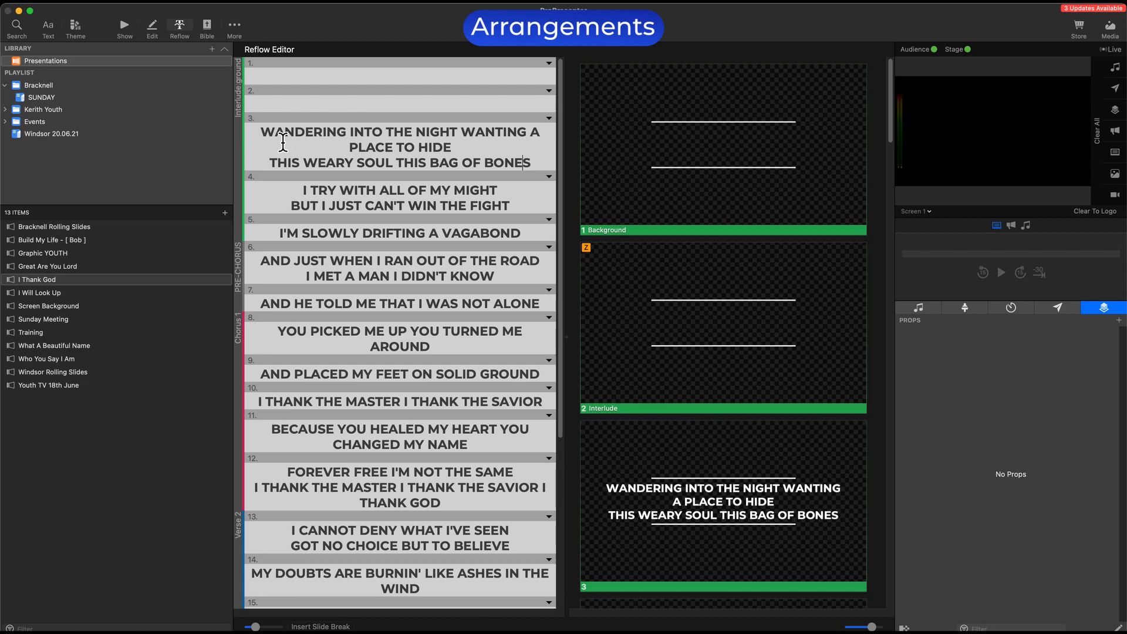
Step: Assign the "WANDERING INTO THE NIGHT" slide to the Verse 1 group
click(551, 121)
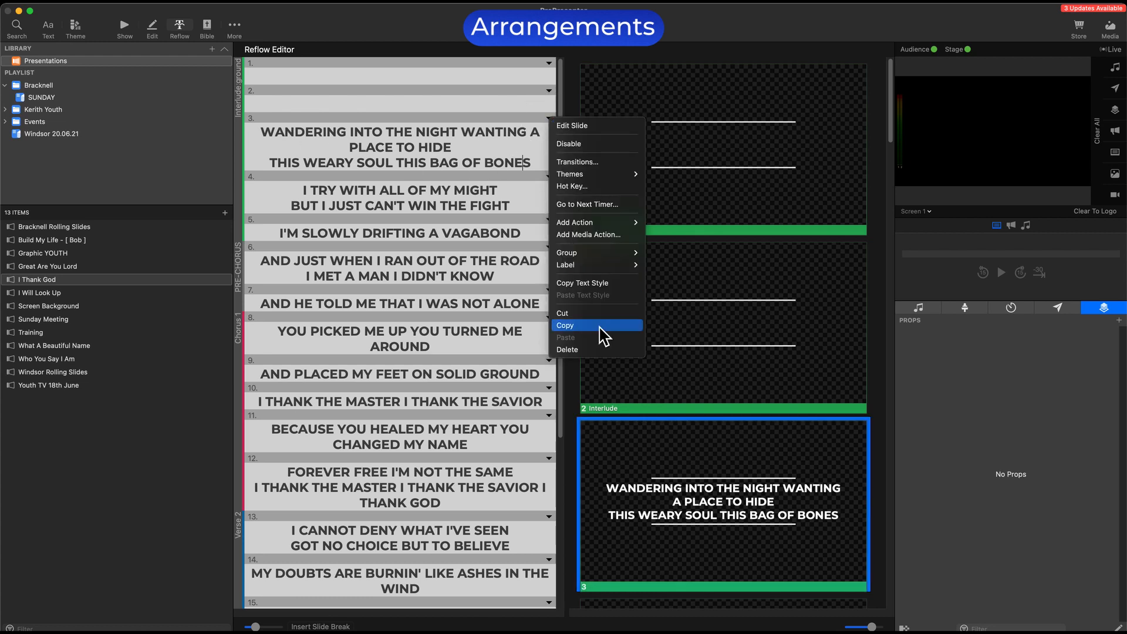
mouse_move(601, 253)
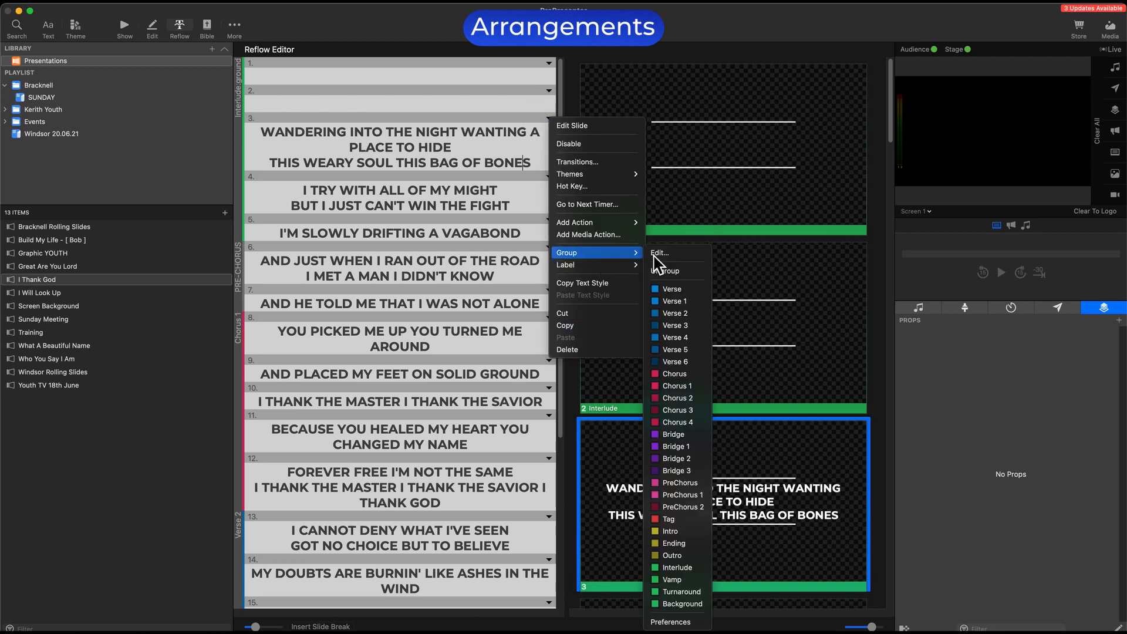
click(675, 301)
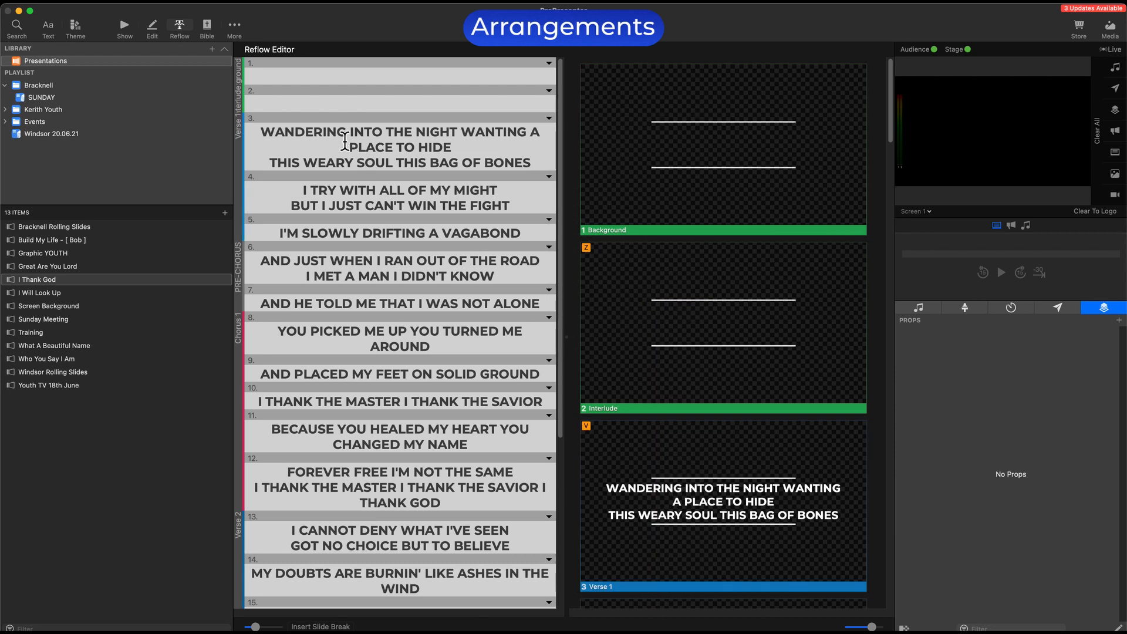
Step: Insert a blank slide after the last Bridge slide and assign it to the Ending group
scroll(352, 176, down, 8)
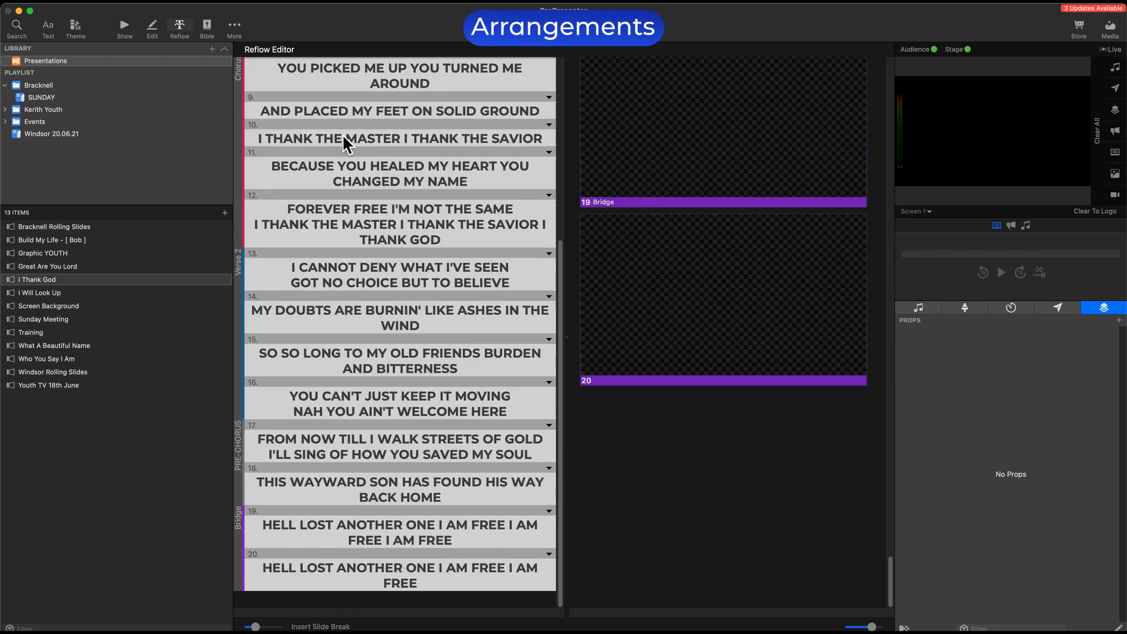
click(432, 601)
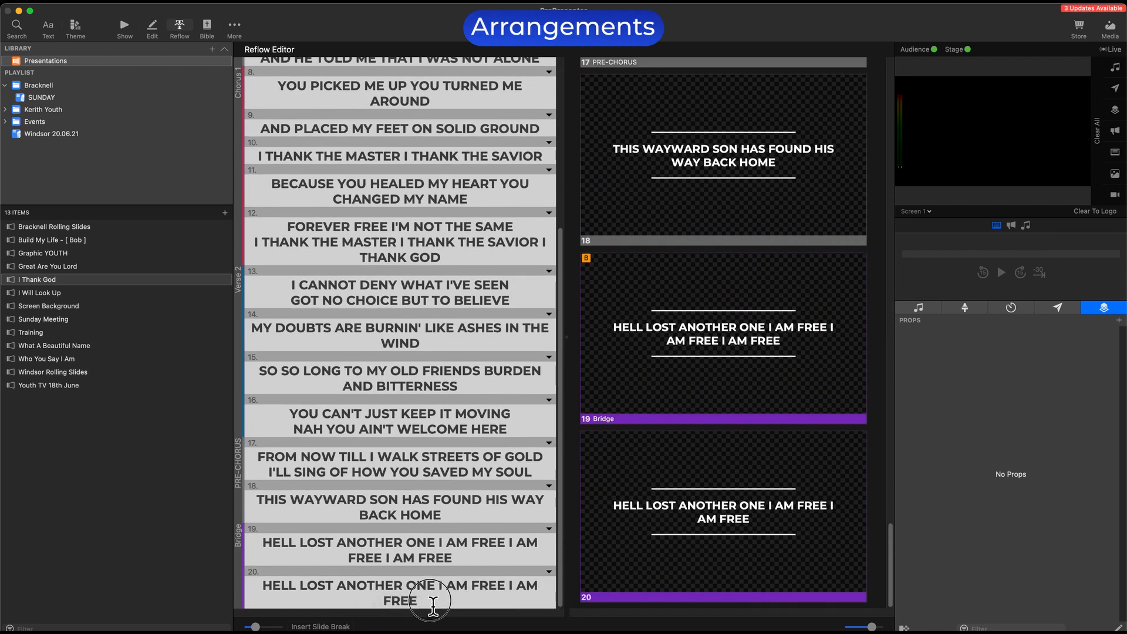
click(317, 626)
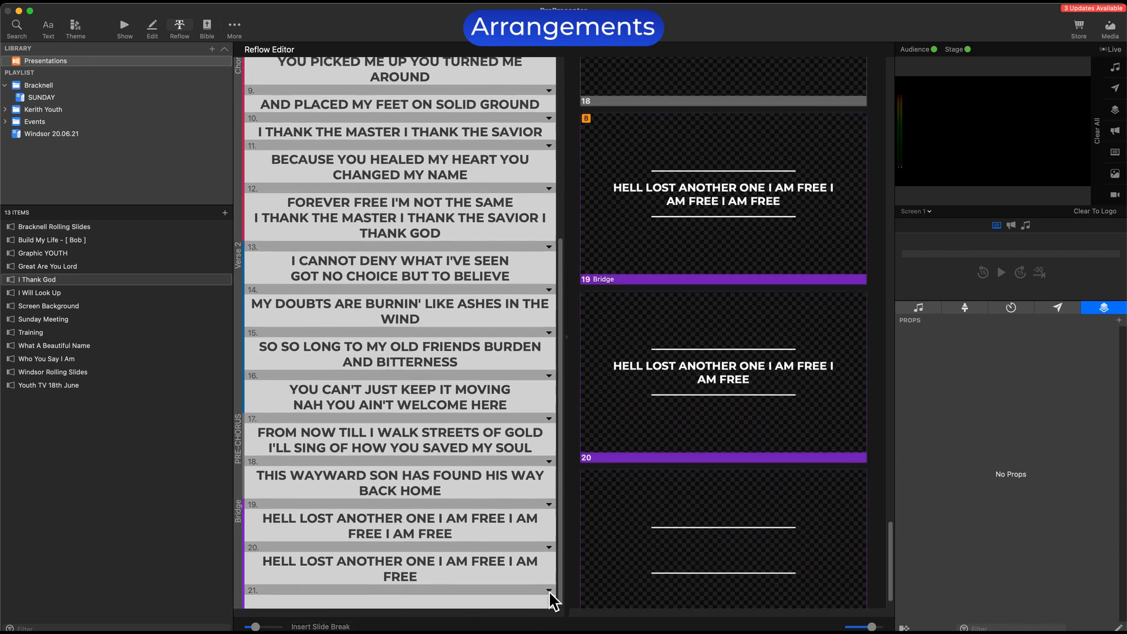
click(549, 586)
mouse_move(619, 531)
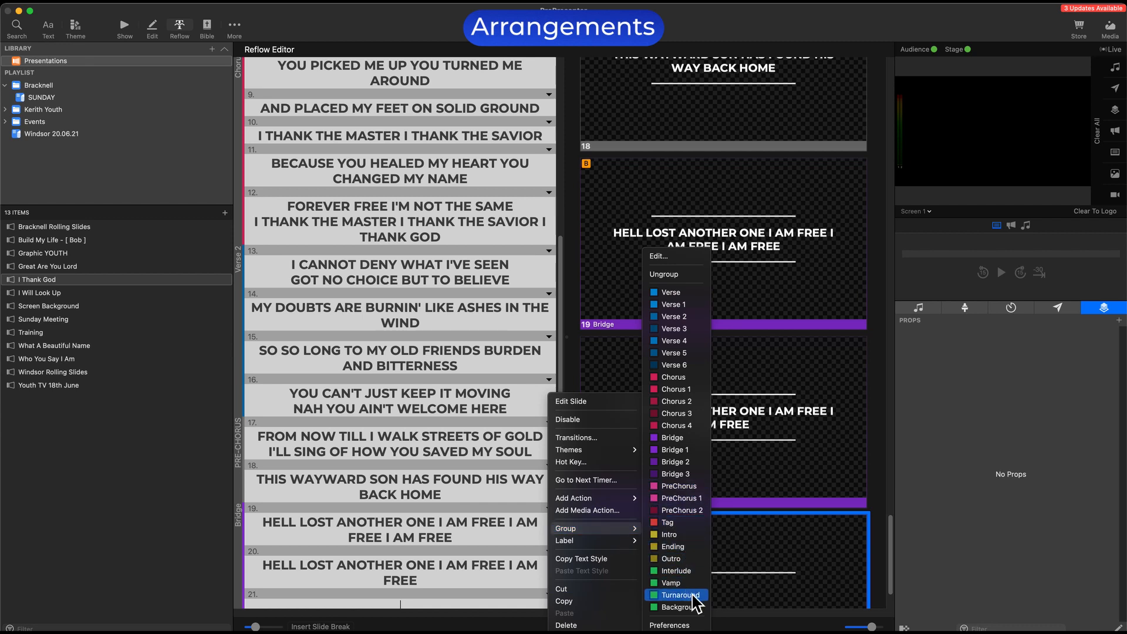
click(702, 551)
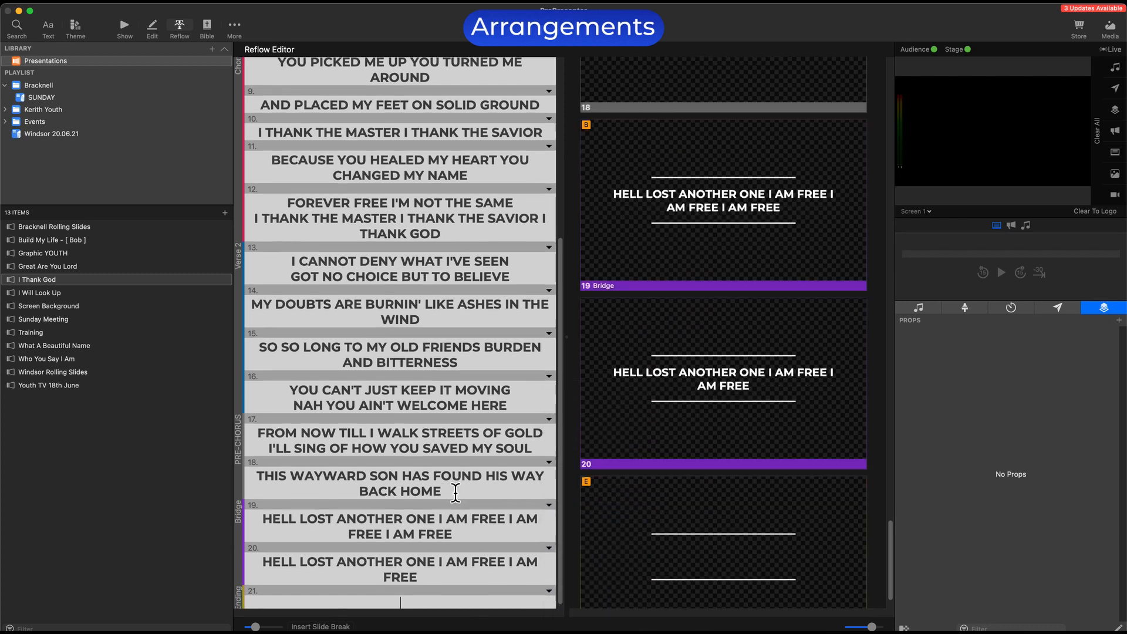
Step: Apply the BLANK theme to the empty Background and Interlude slides at the start of the song
scroll(476, 520, up, 2)
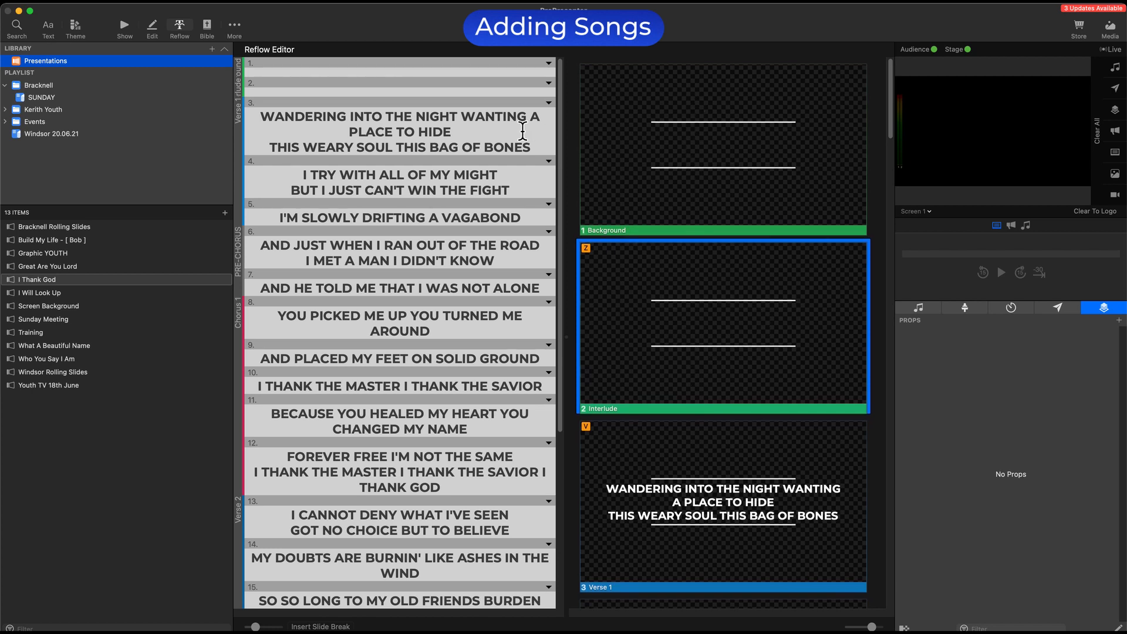
click(548, 63)
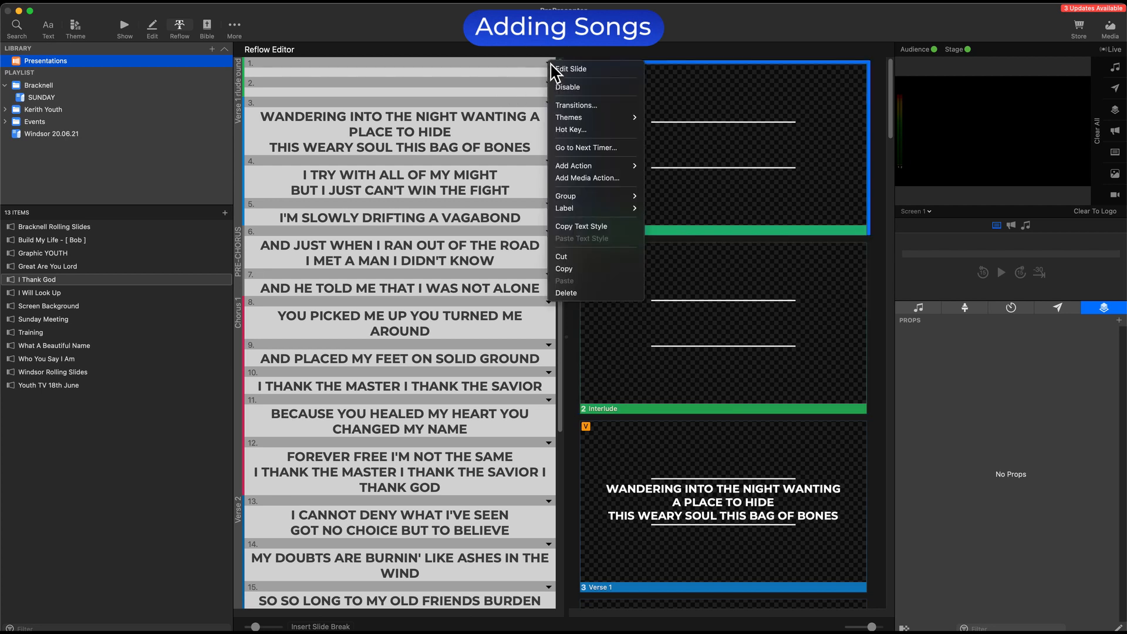
mouse_move(613, 117)
mouse_move(704, 129)
click(811, 144)
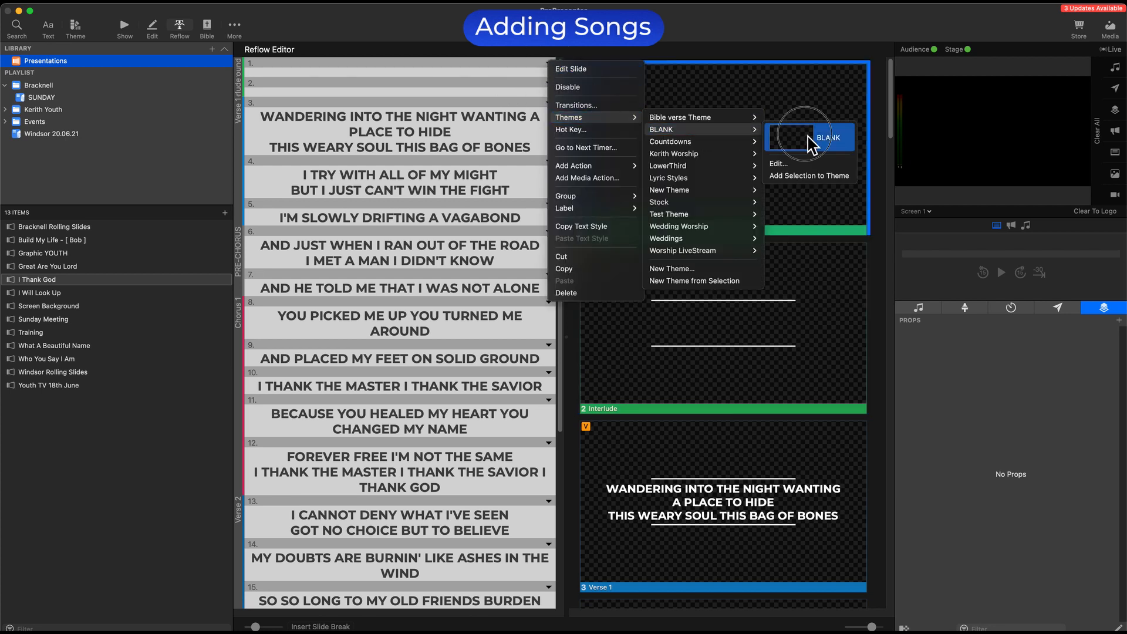
click(549, 85)
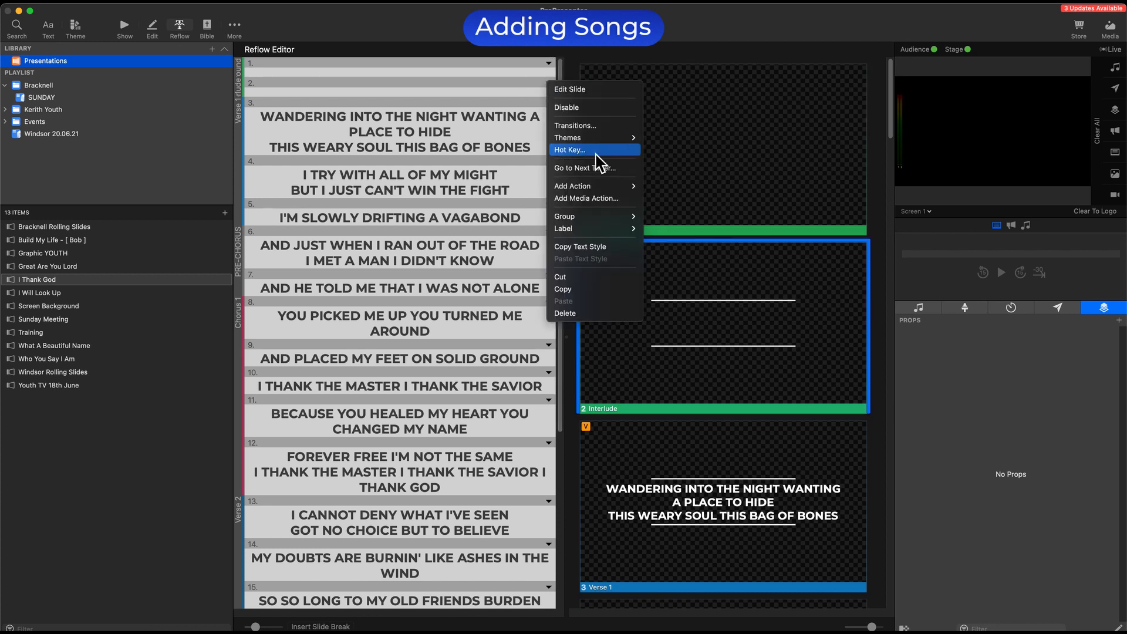
mouse_move(622, 138)
mouse_move(727, 151)
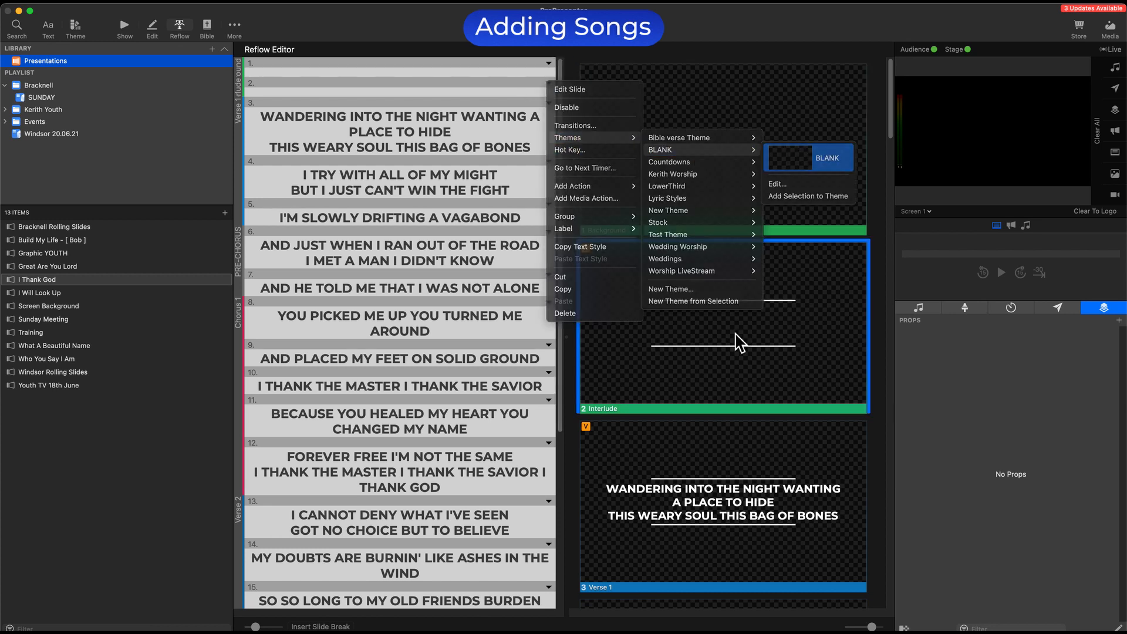
Step: Apply the BLANK theme to the empty Ending slide at the end of the song
scroll(364, 292, down, 10)
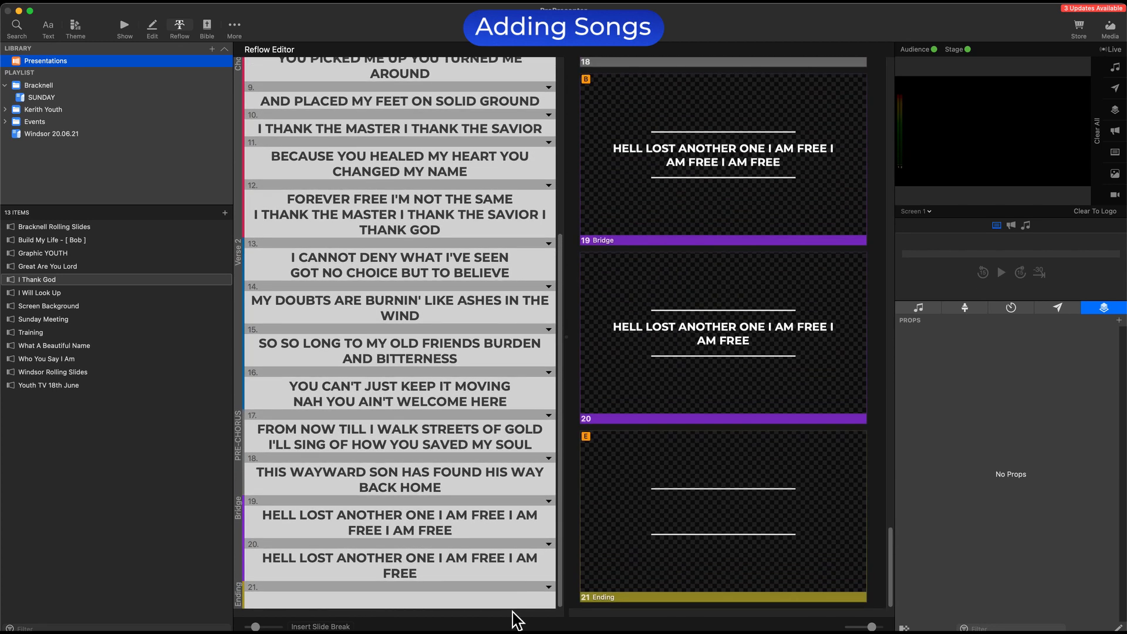
click(548, 587)
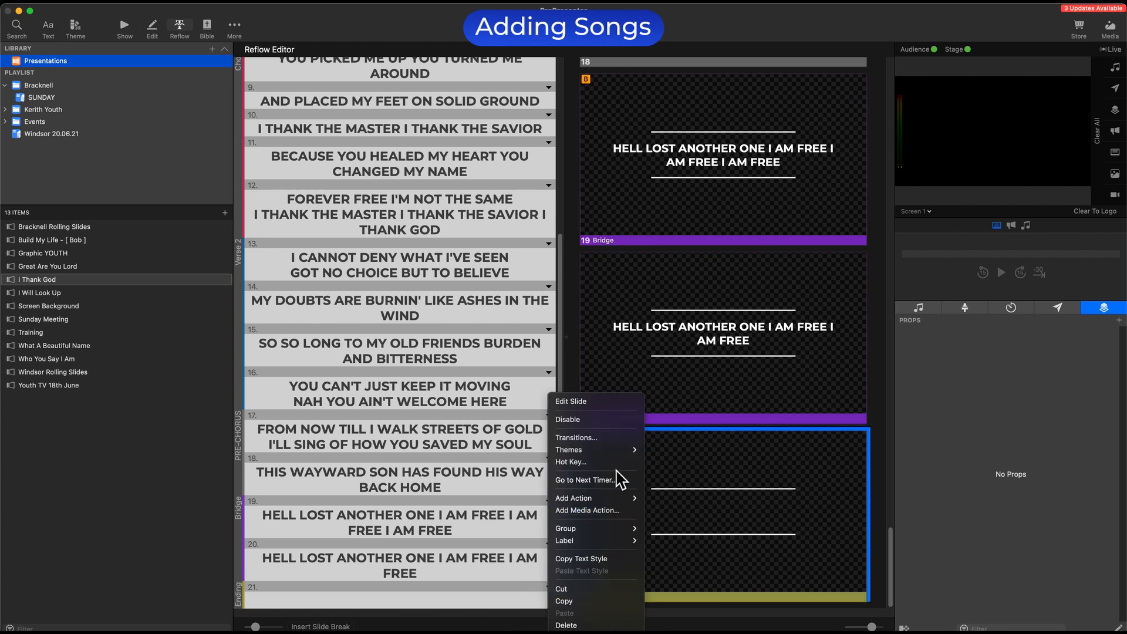
mouse_move(622, 449)
mouse_move(675, 462)
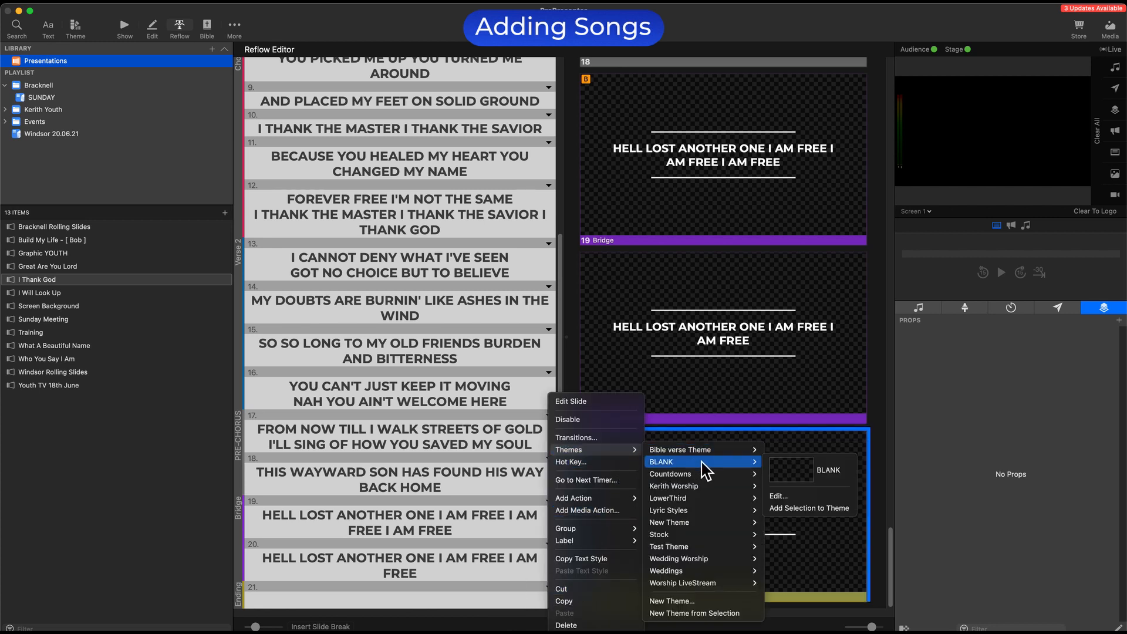
click(801, 474)
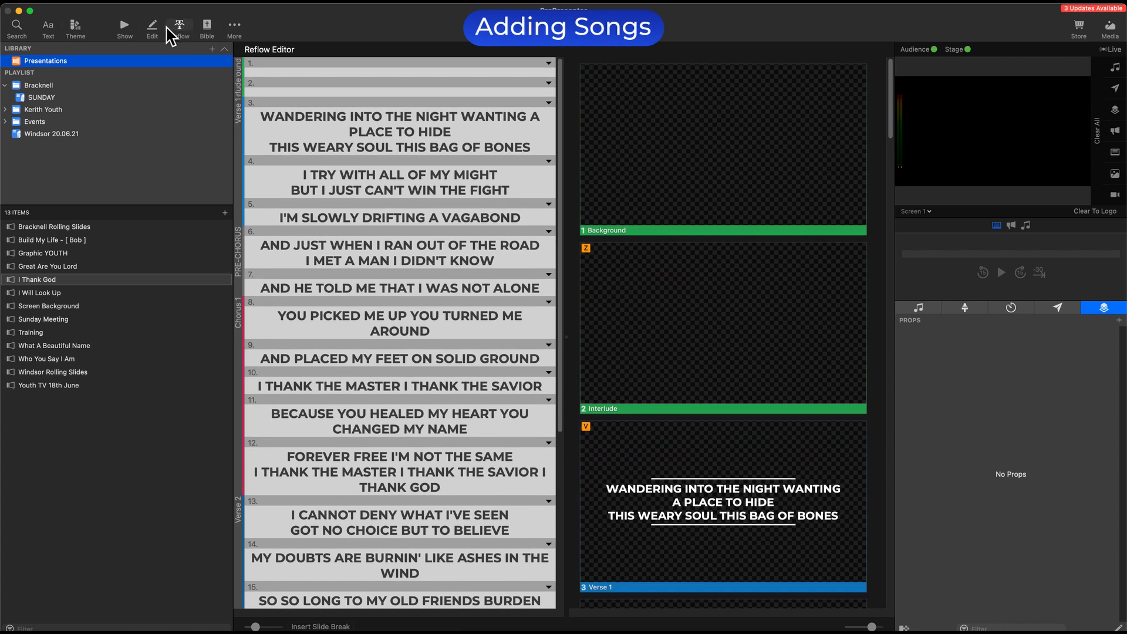
Step: Return to the Show view and try placing I Thank God from the library into the SUNDAY playlist
click(125, 31)
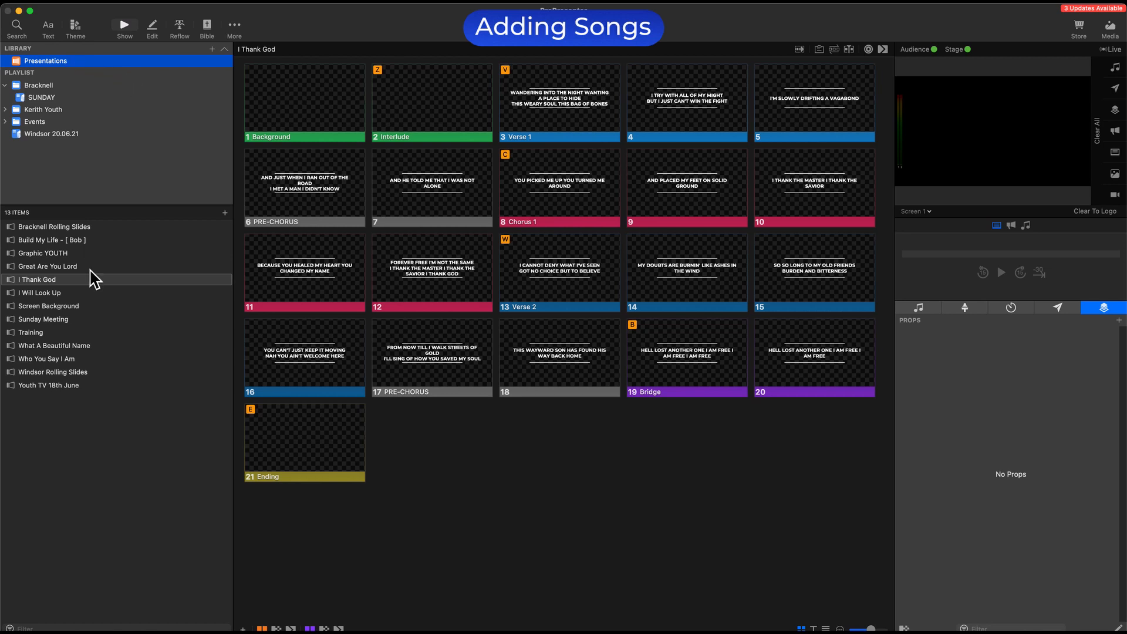
click(54, 281)
drag(55, 290, 55, 100)
drag(56, 98, 94, 332)
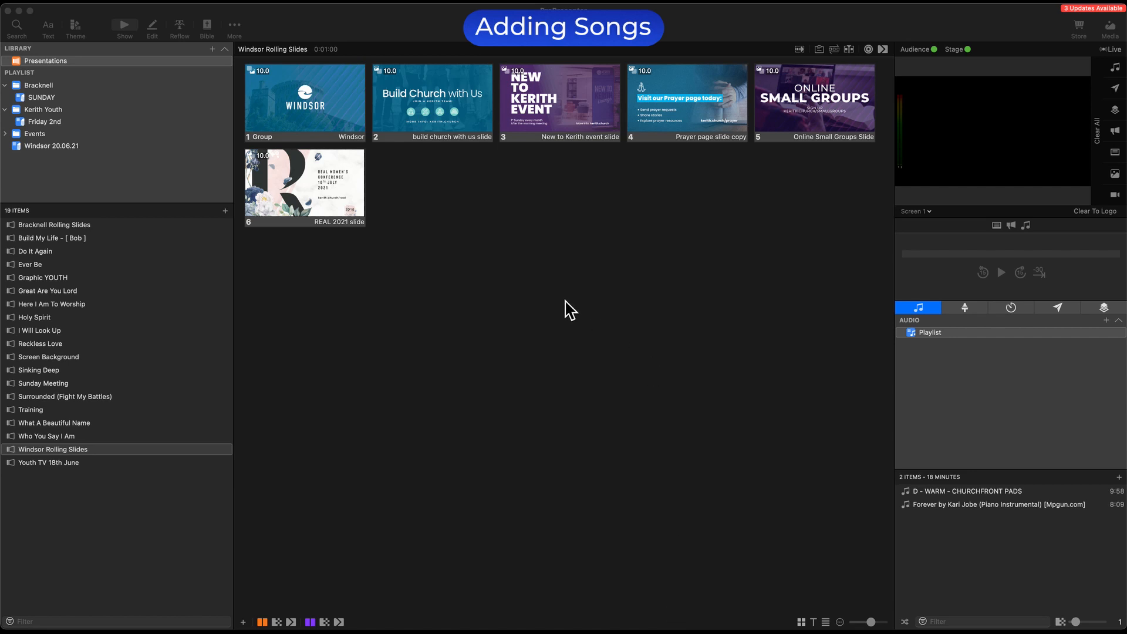
Step: Look through the available import sources, including Text from clipboard, without importing anything
click(191, 553)
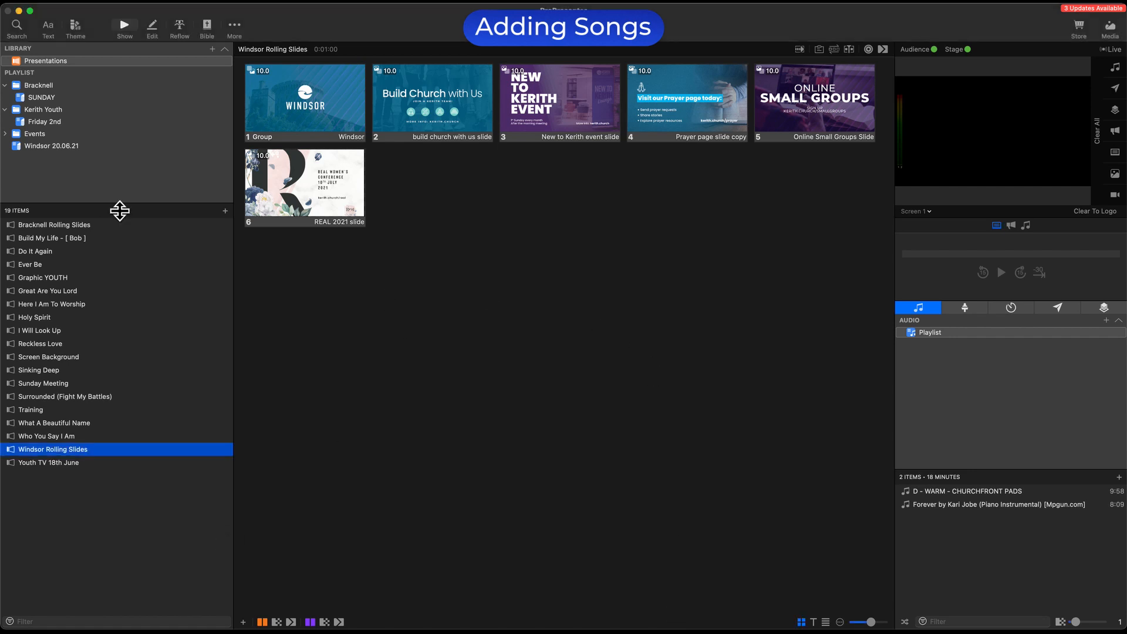
click(95, 9)
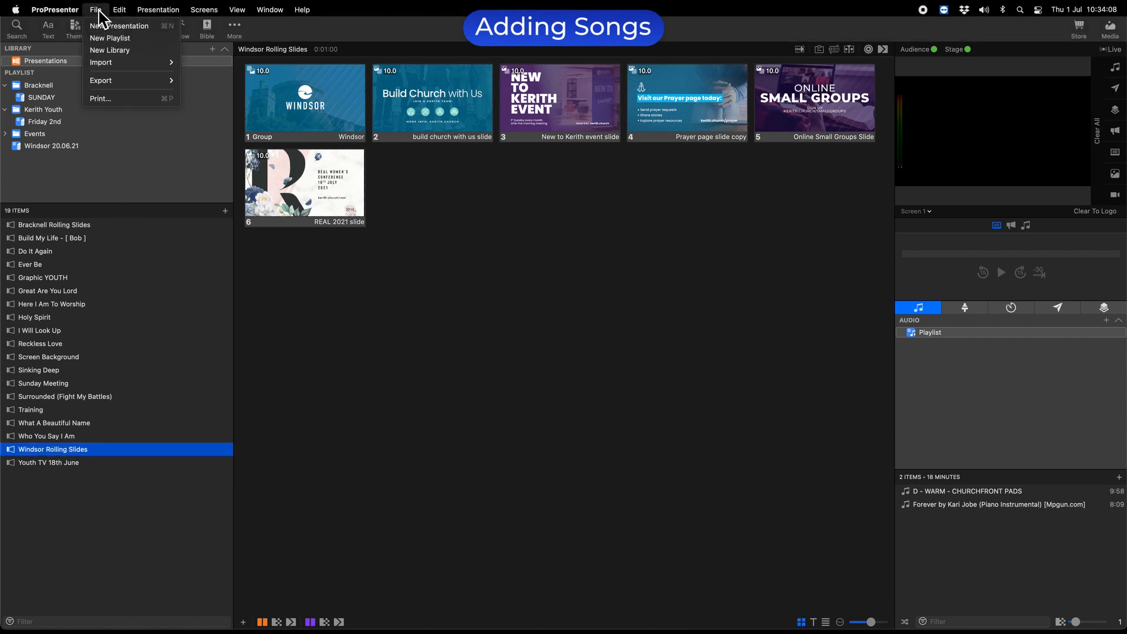
mouse_move(120, 62)
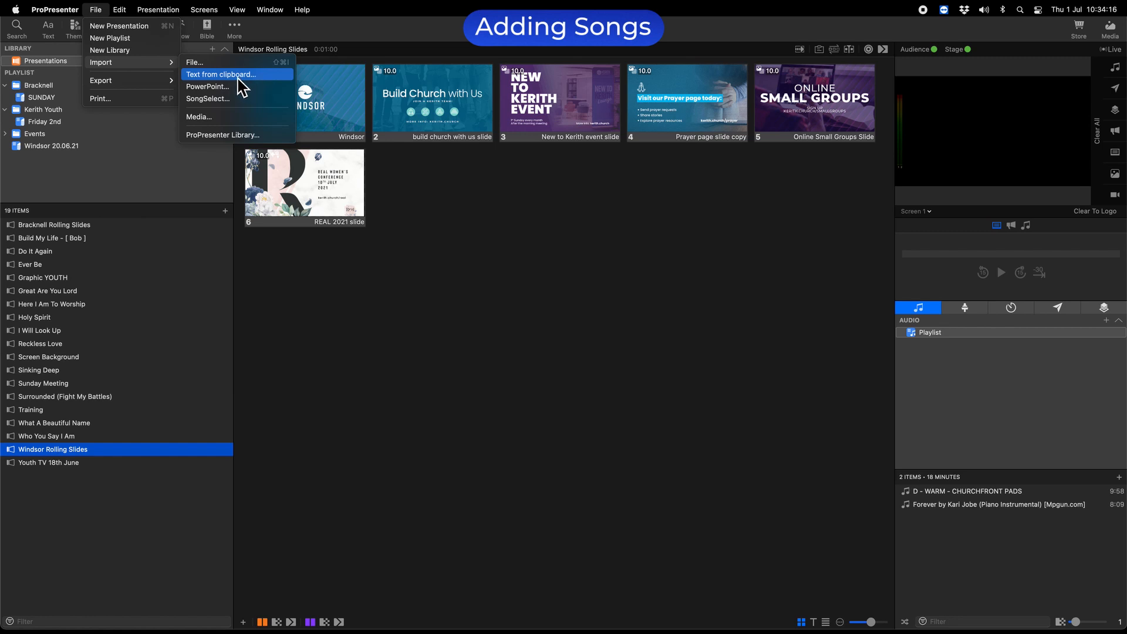
click(508, 297)
Step: Switch to Chrome and copy the I Thank God lyrics from "Wandering into the night" through "The streets of gold"
key(super+Tab)
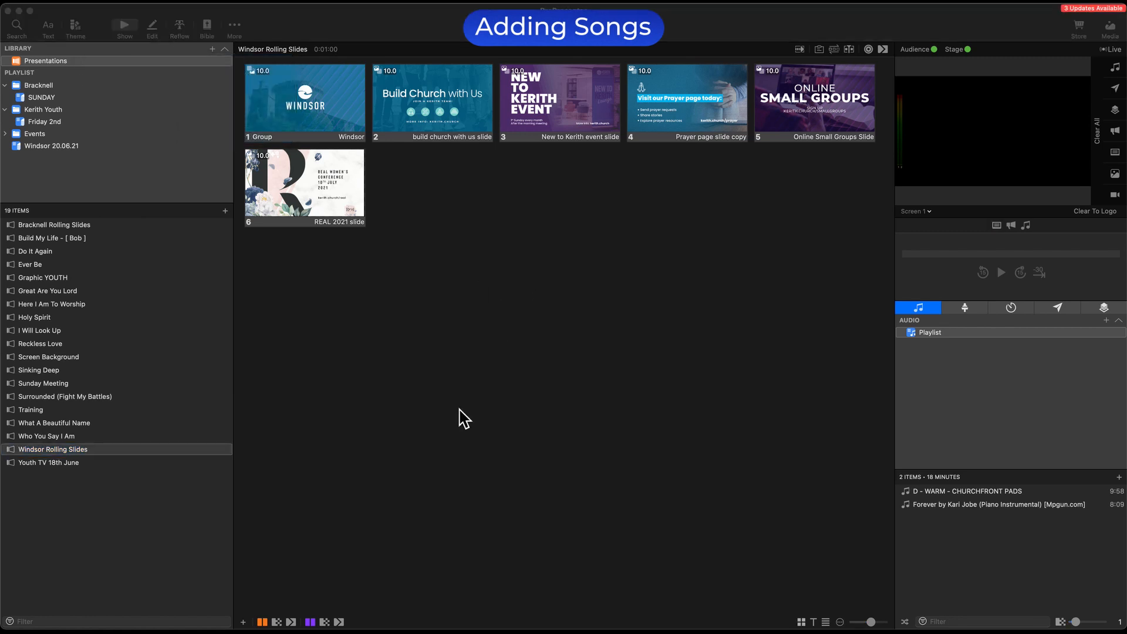
mouse_move(429, 625)
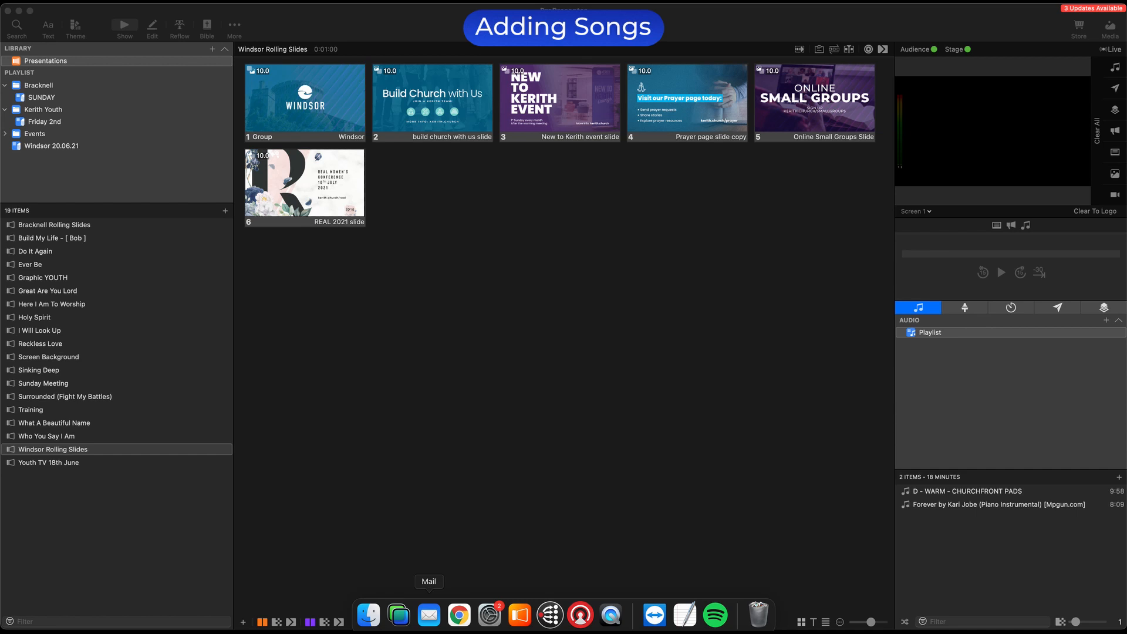
click(460, 616)
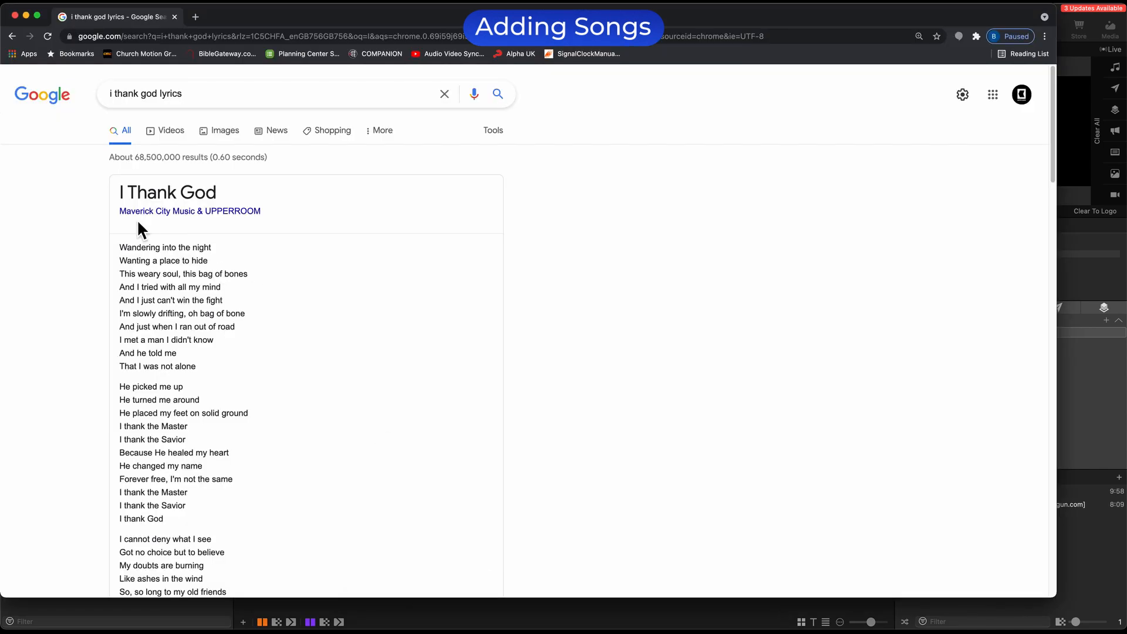
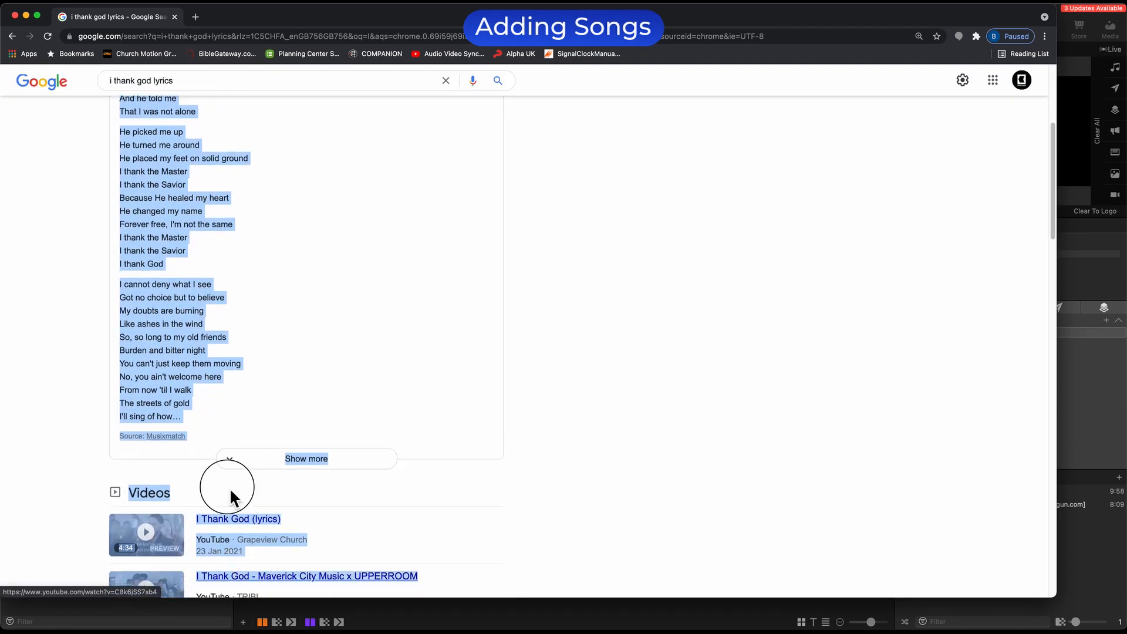
drag(230, 487, 216, 406)
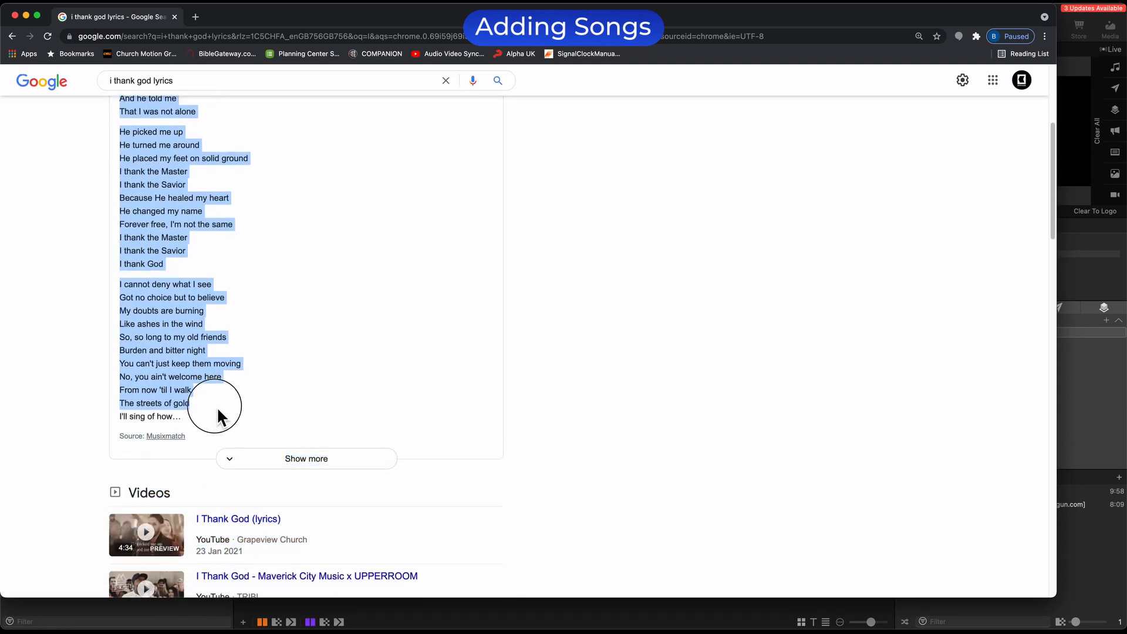
right_click(170, 306)
click(218, 325)
Step: Return to ProPresenter and start a text import from the clipboard, with slides delimited by Line Break and 2 delimiters per slide
click(1107, 423)
mouse_move(73, 4)
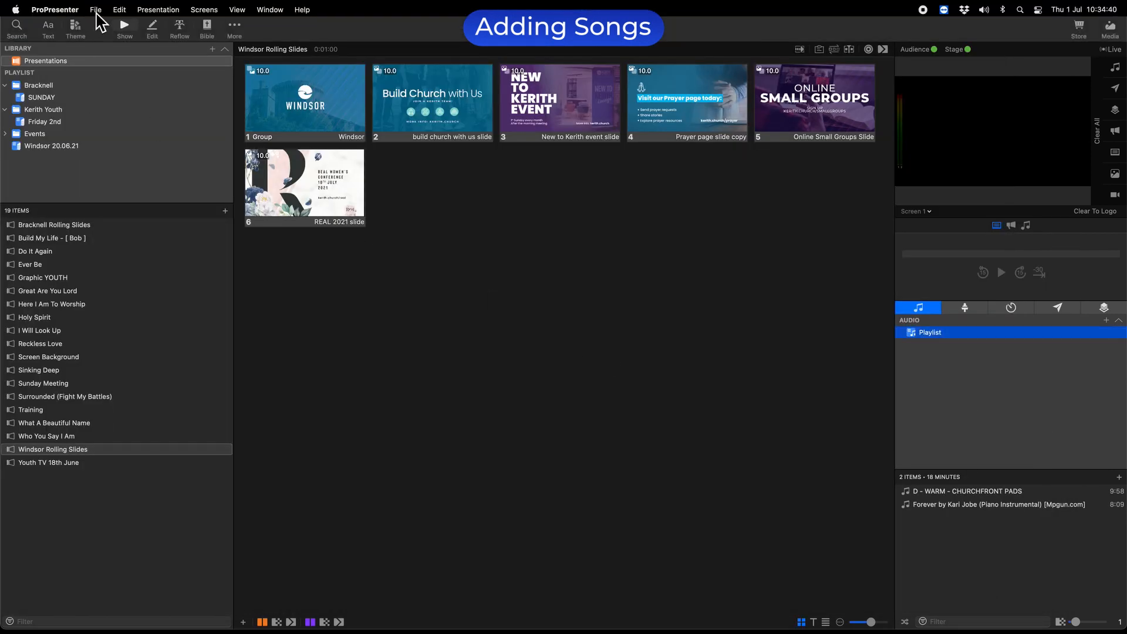
click(97, 10)
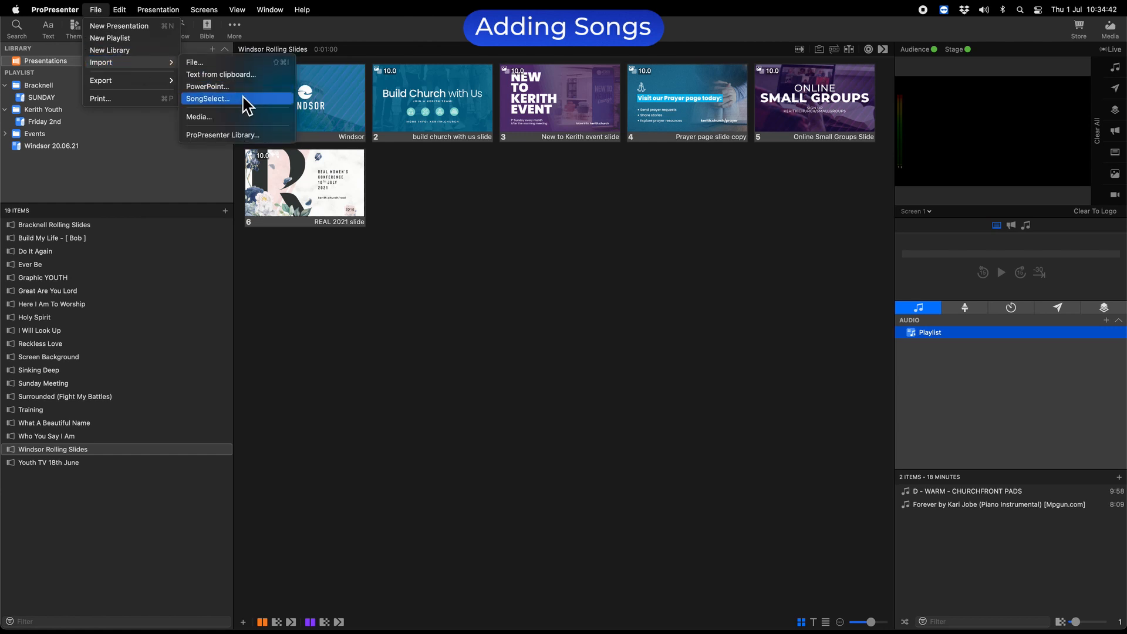
click(261, 76)
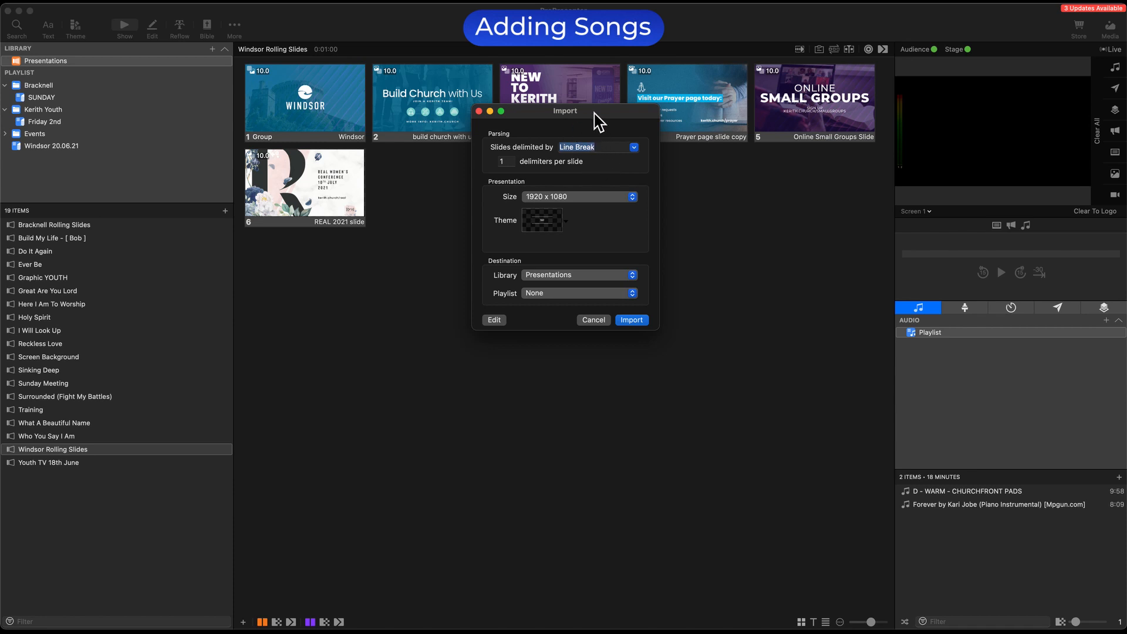
drag(593, 112, 579, 155)
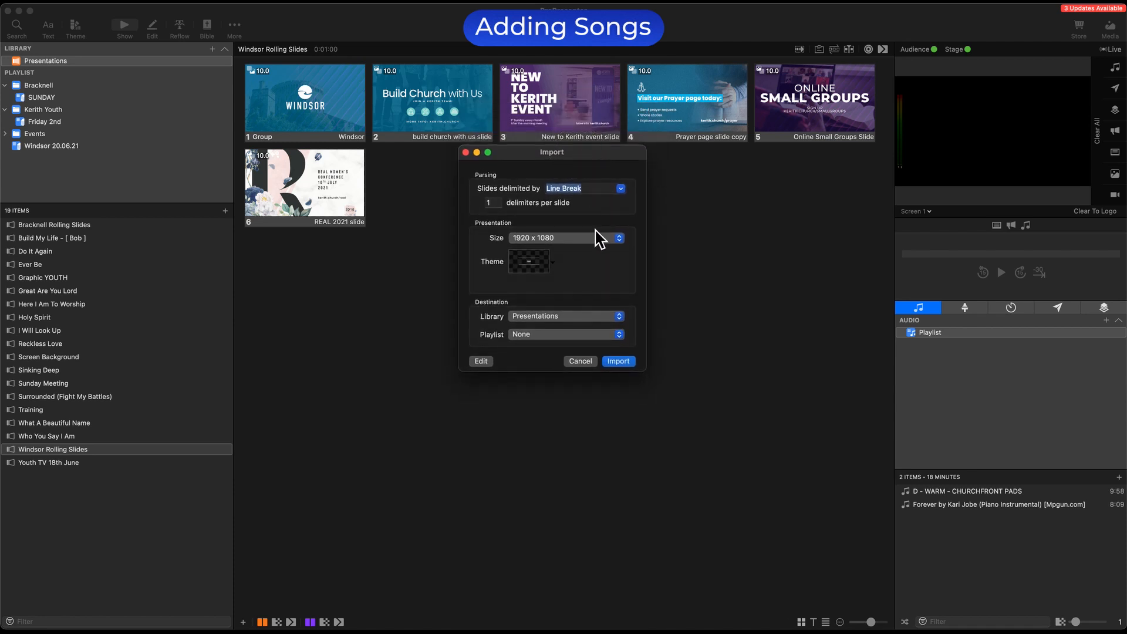
double_click(488, 202)
text(2)
Step: Choose a Kerith Worship theme for the slides and import the lyrics into the Presentations library with no playlist
click(542, 265)
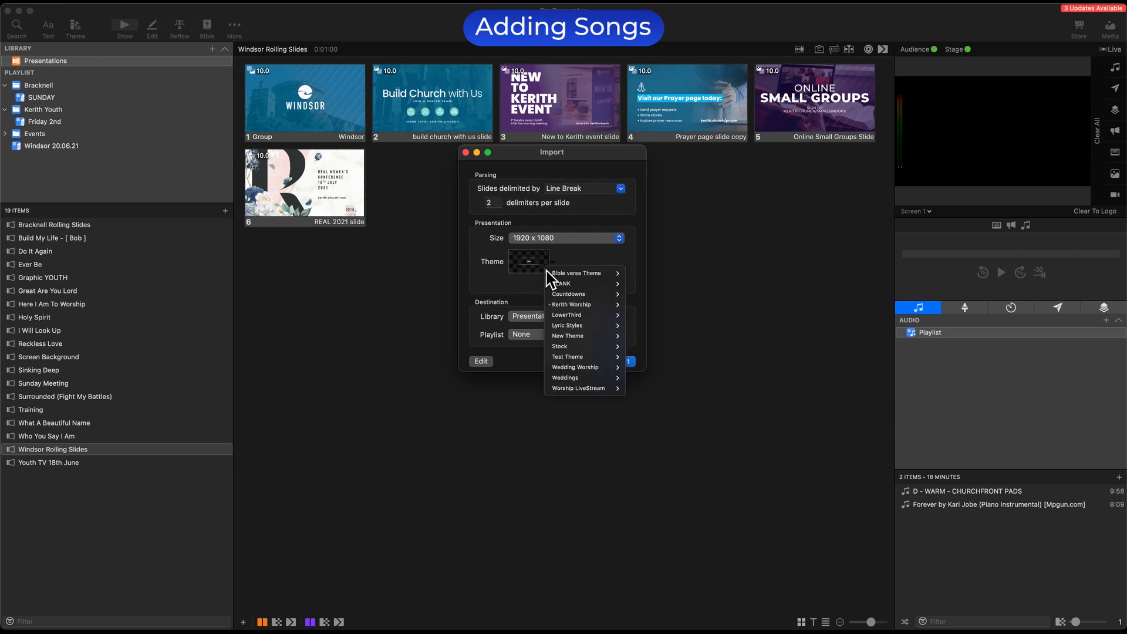
mouse_move(589, 295)
click(698, 320)
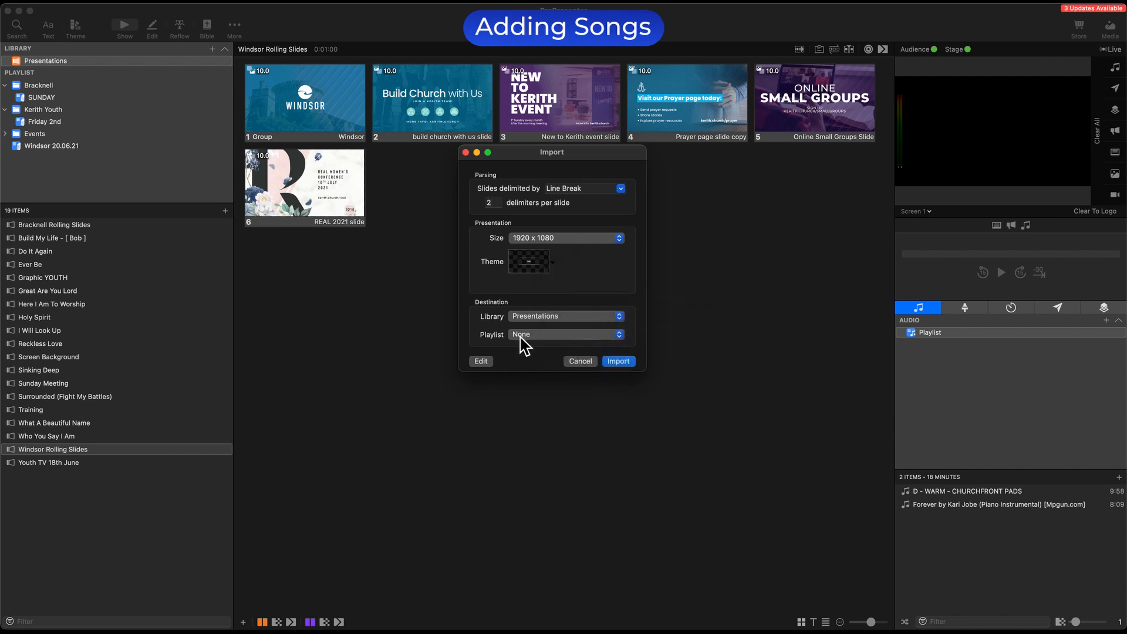
click(618, 361)
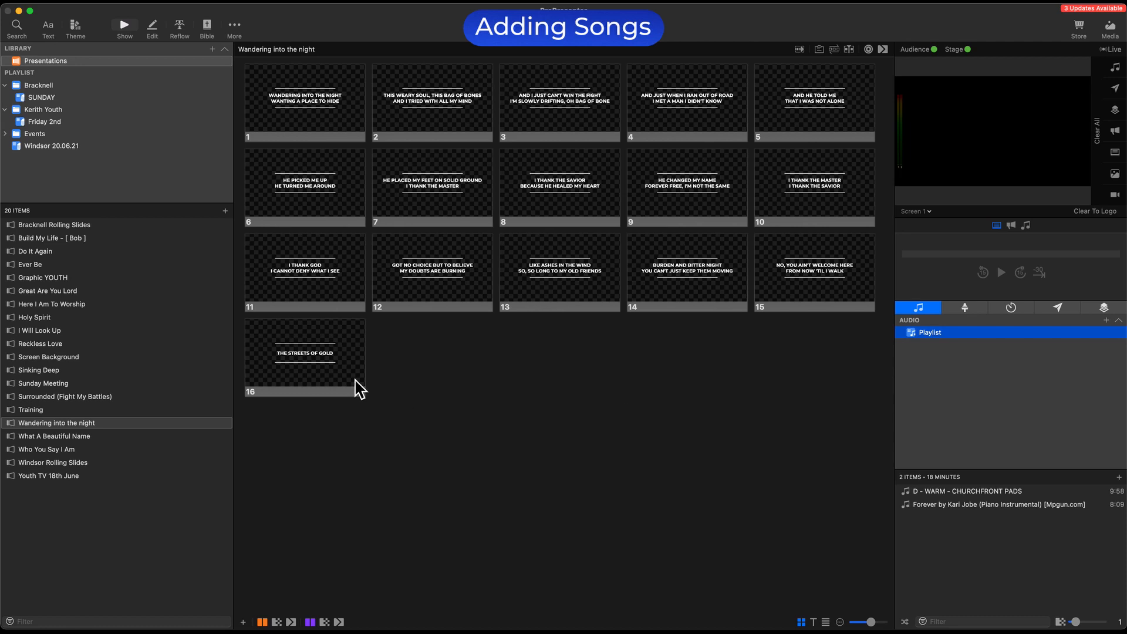
Step: Rename the imported "Wandering into the night" presentation as I Thank God
click(80, 423)
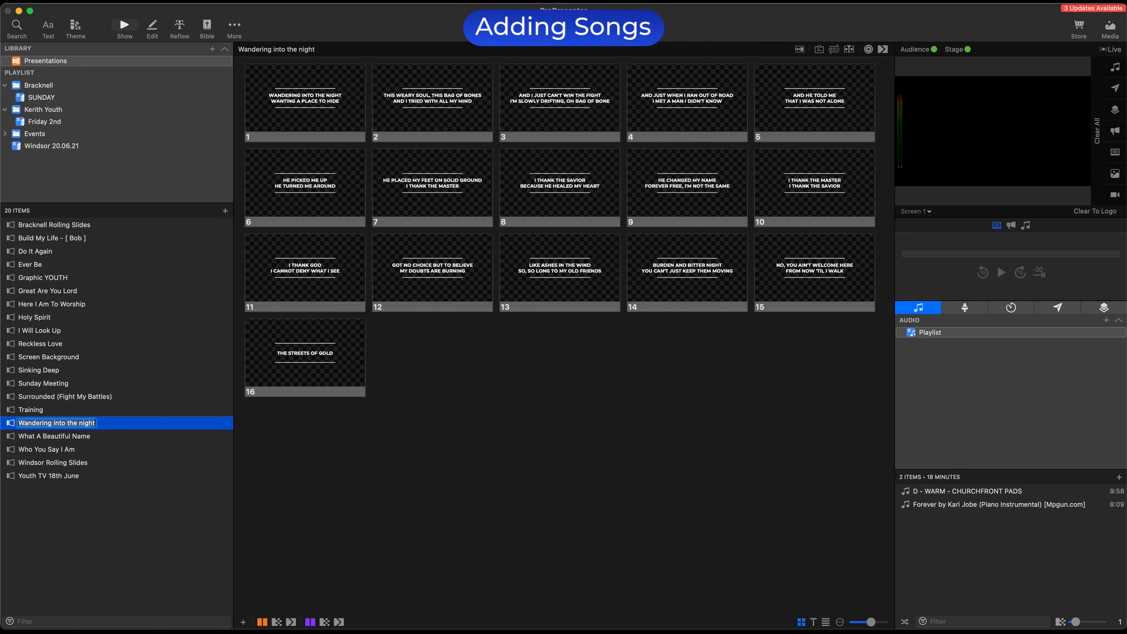
key(BackSpace)
key(Return)
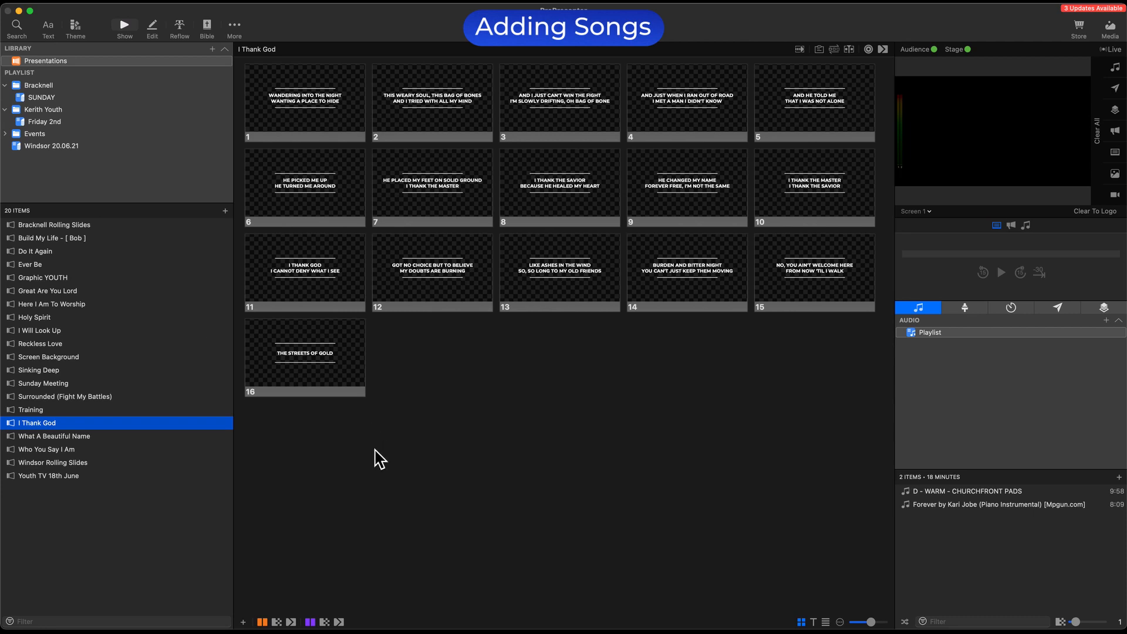
Step: Open I Thank God in the Reflow Editor and assign the Verse 1 group starting at the first slide
click(179, 27)
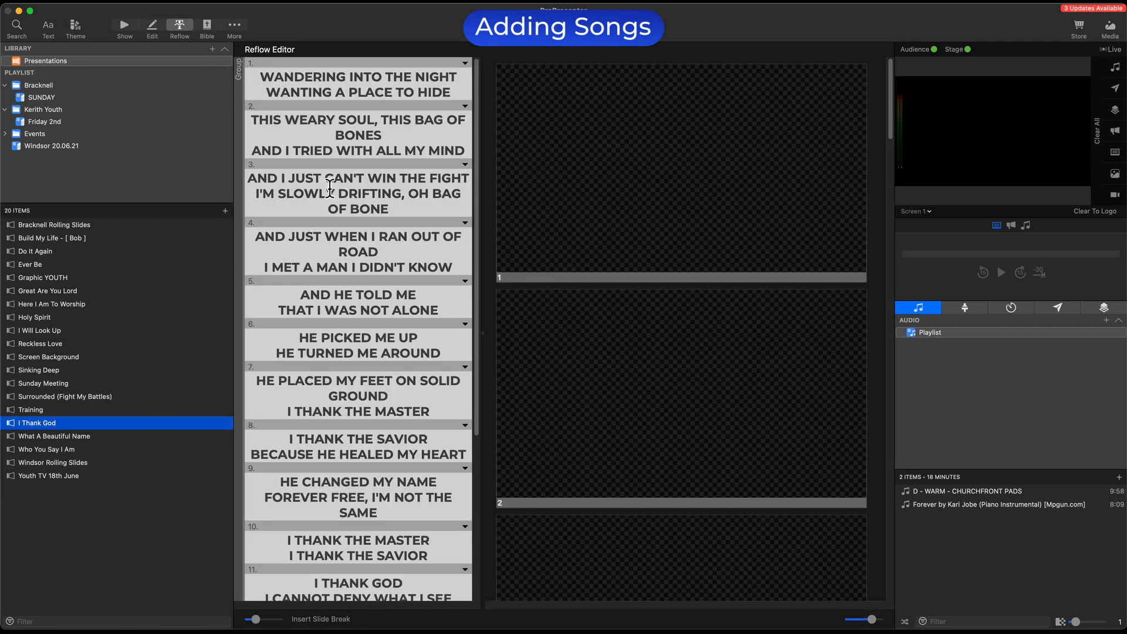
click(465, 63)
mouse_move(512, 209)
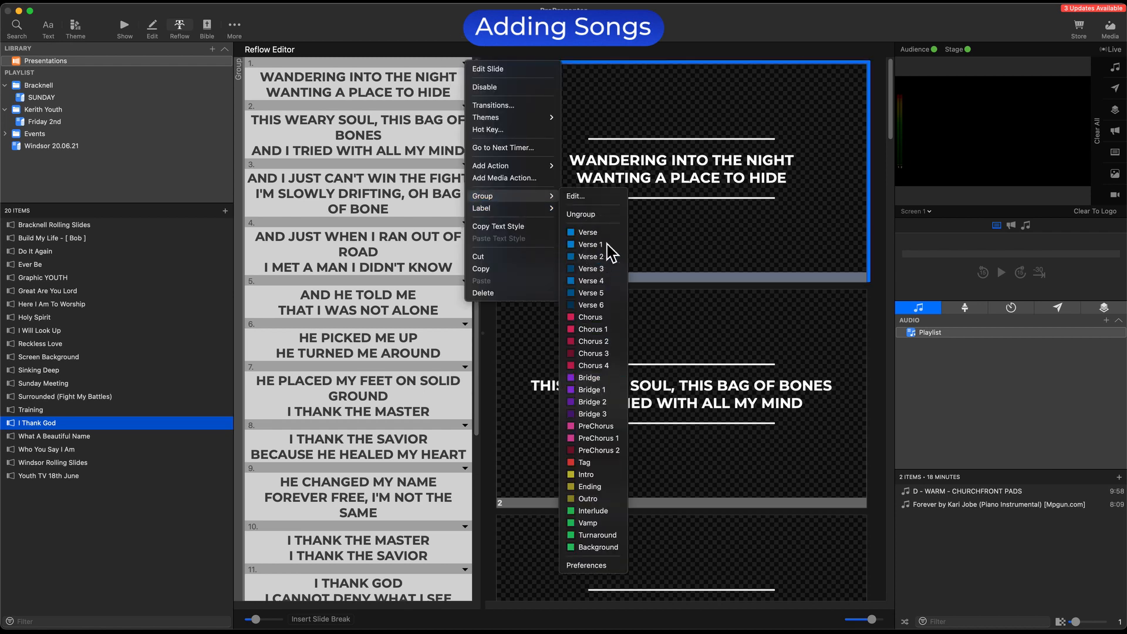
click(590, 244)
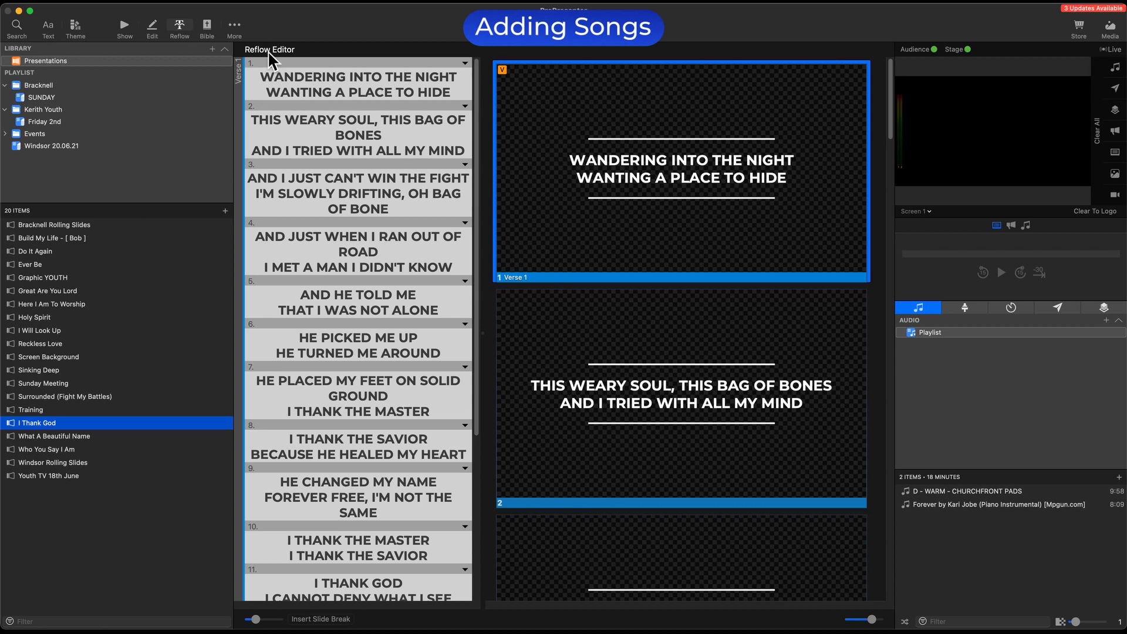